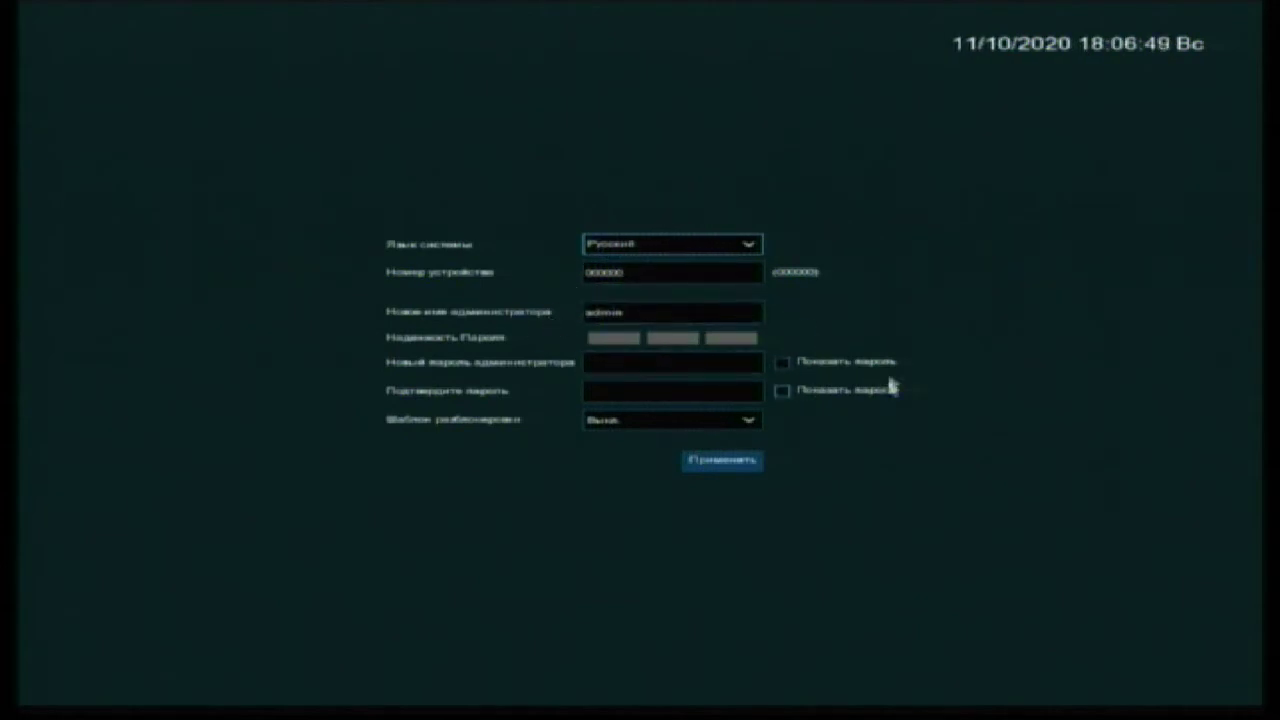
Step: Enter the new administrator password for the admin account
{"action": "left_click", "coordinate": [615, 364]}
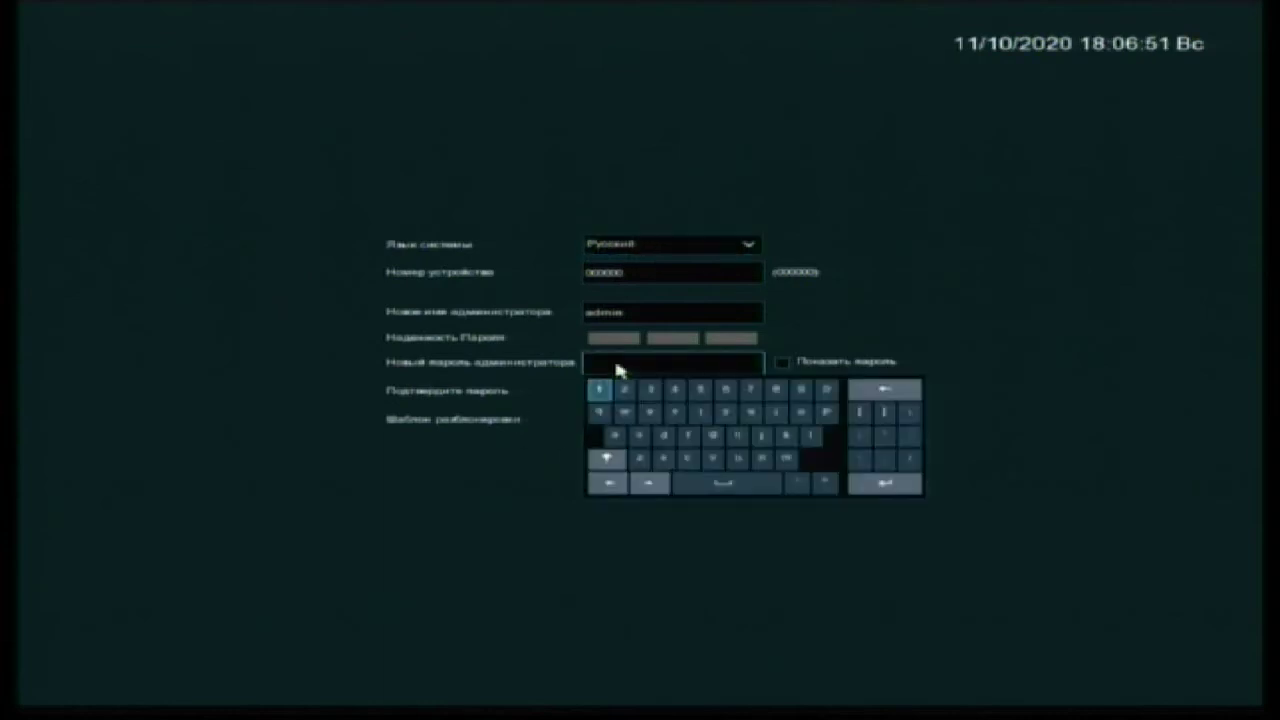
{"action": "left_click", "coordinate": [597, 416]}
{"action": "left_click", "coordinate": [624, 414]}
{"action": "left_click", "coordinate": [650, 414]}
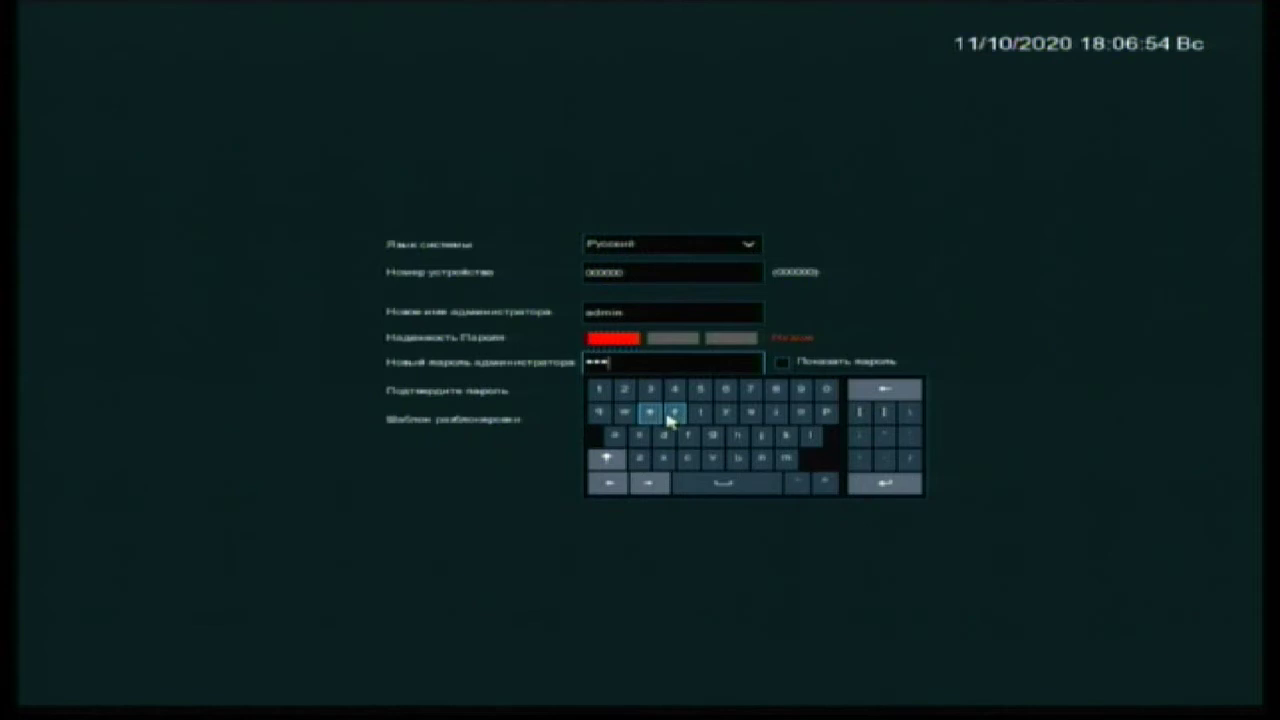
{"action": "left_click", "coordinate": [674, 414]}
{"action": "left_click", "coordinate": [700, 414]}
{"action": "left_click", "coordinate": [726, 414]}
{"action": "left_click", "coordinate": [598, 391]}
{"action": "left_click", "coordinate": [623, 391]}
{"action": "left_click", "coordinate": [649, 391]}
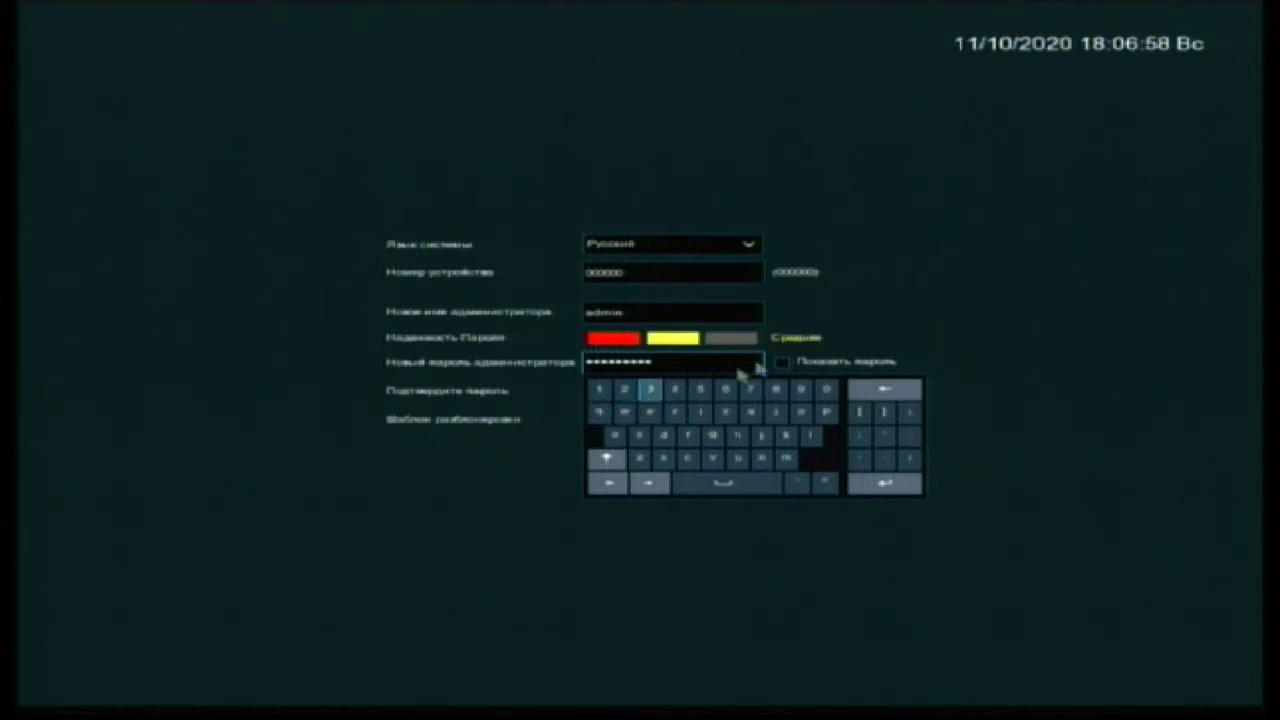
{"action": "left_click", "coordinate": [934, 334]}
Step: Repeat the new administrator password in the confirmation field
{"action": "left_click", "coordinate": [652, 398]}
{"action": "left_click", "coordinate": [600, 446]}
{"action": "left_click", "coordinate": [624, 443]}
{"action": "left_click", "coordinate": [650, 443]}
{"action": "left_click", "coordinate": [676, 443]}
{"action": "left_click", "coordinate": [704, 445]}
{"action": "left_click", "coordinate": [726, 446]}
{"action": "left_click", "coordinate": [598, 425]}
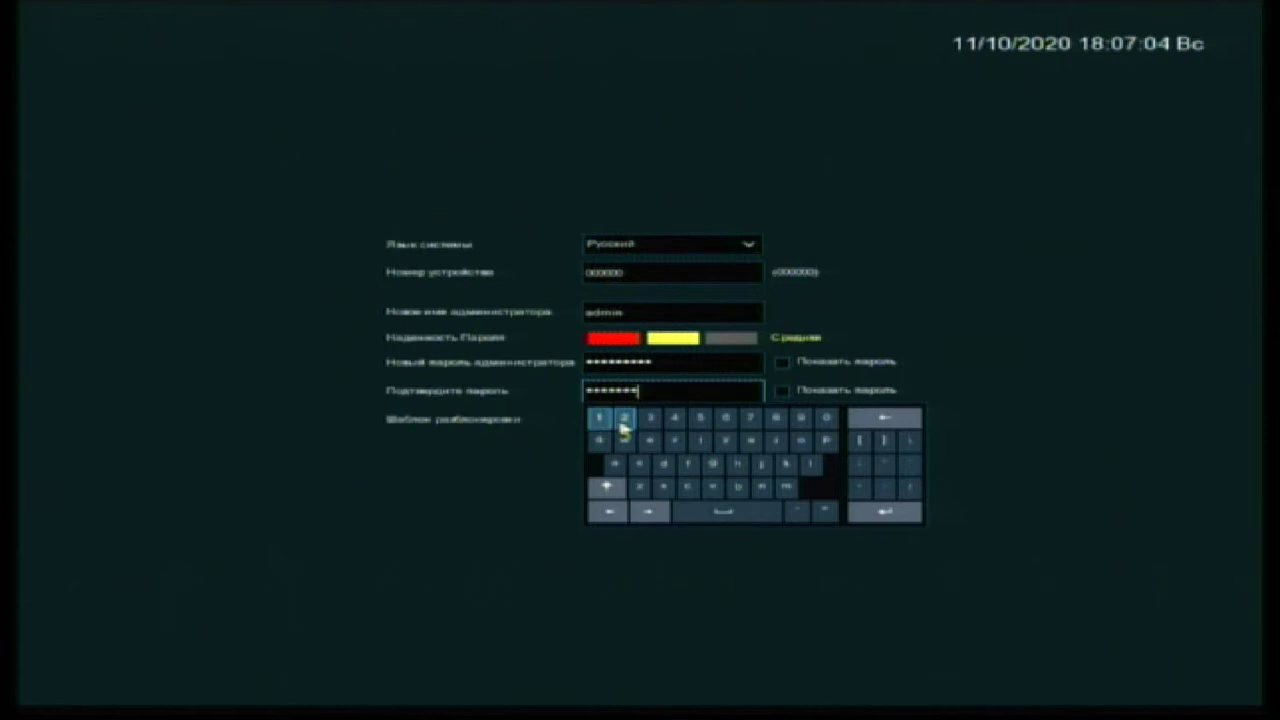
{"action": "left_click", "coordinate": [623, 420]}
{"action": "left_click", "coordinate": [651, 420]}
{"action": "left_click", "coordinate": [990, 355]}
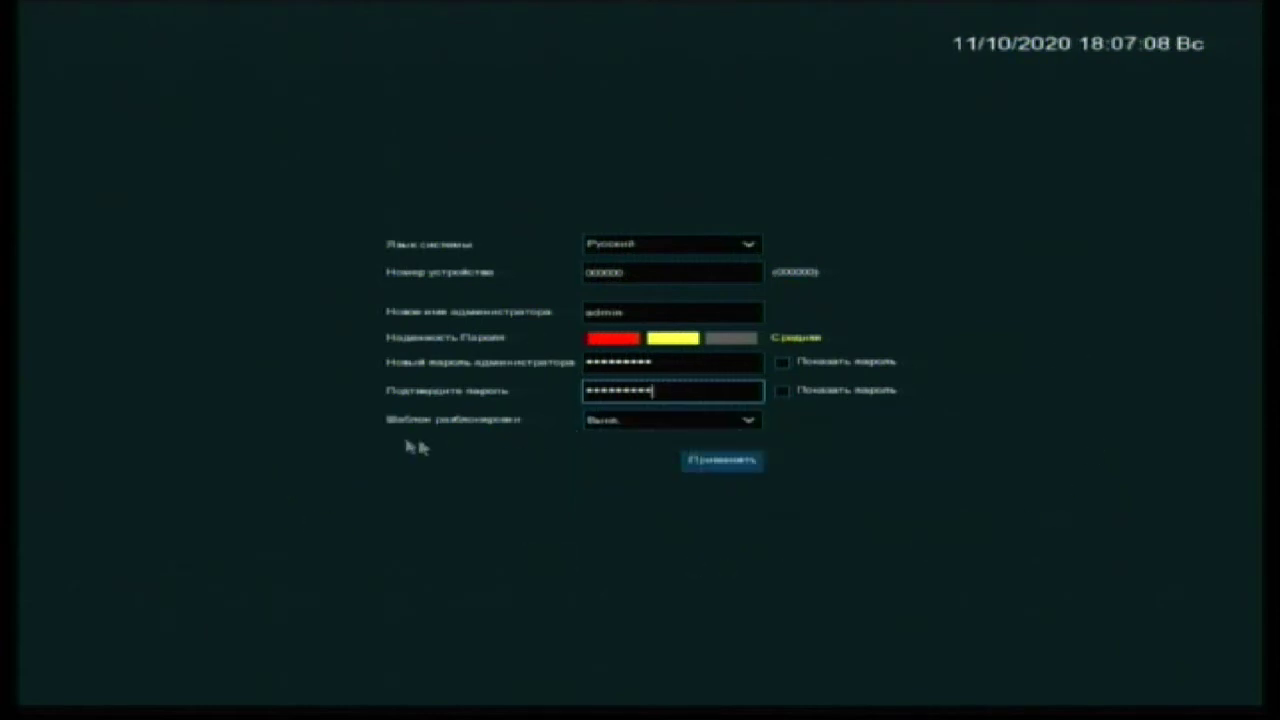
Step: Turn on the unlock pattern for the admin account and define it by drawing the pattern twice
{"action": "left_click", "coordinate": [631, 420]}
{"action": "left_click", "coordinate": [620, 461]}
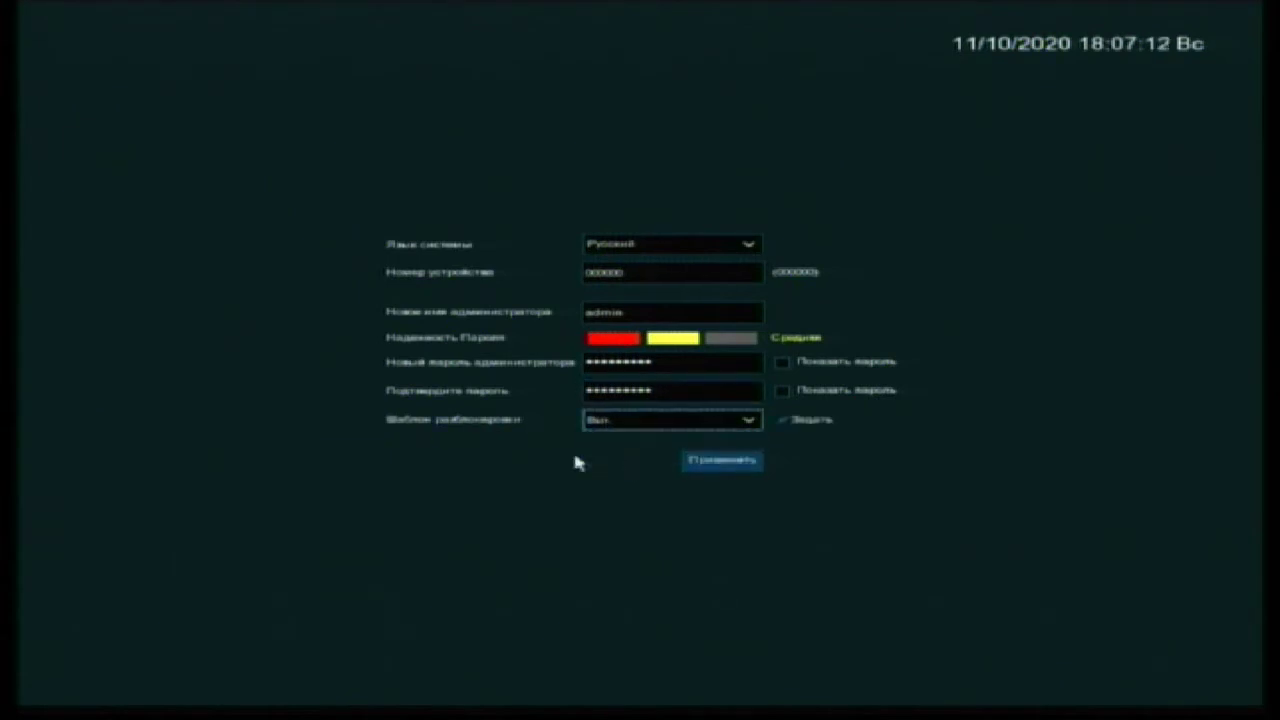
{"action": "left_click", "coordinate": [781, 420]}
{"action": "left_click", "coordinate": [762, 420]}
{"action": "left_click", "coordinate": [776, 422]}
{"action": "left_click", "coordinate": [781, 420]}
{"action": "mouse_move", "coordinate": [537, 320]}
{"action": "left_mouse_down"}
{"action": "mouse_move", "coordinate": [737, 323]}
{"action": "mouse_move", "coordinate": [545, 445]}
{"action": "mouse_move", "coordinate": [780, 458]}
{"action": "left_mouse_up"}
{"action": "mouse_move", "coordinate": [550, 317]}
{"action": "left_mouse_down"}
{"action": "mouse_move", "coordinate": [714, 337]}
{"action": "mouse_move", "coordinate": [548, 470]}
{"action": "mouse_move", "coordinate": [760, 457]}
{"action": "left_mouse_up"}
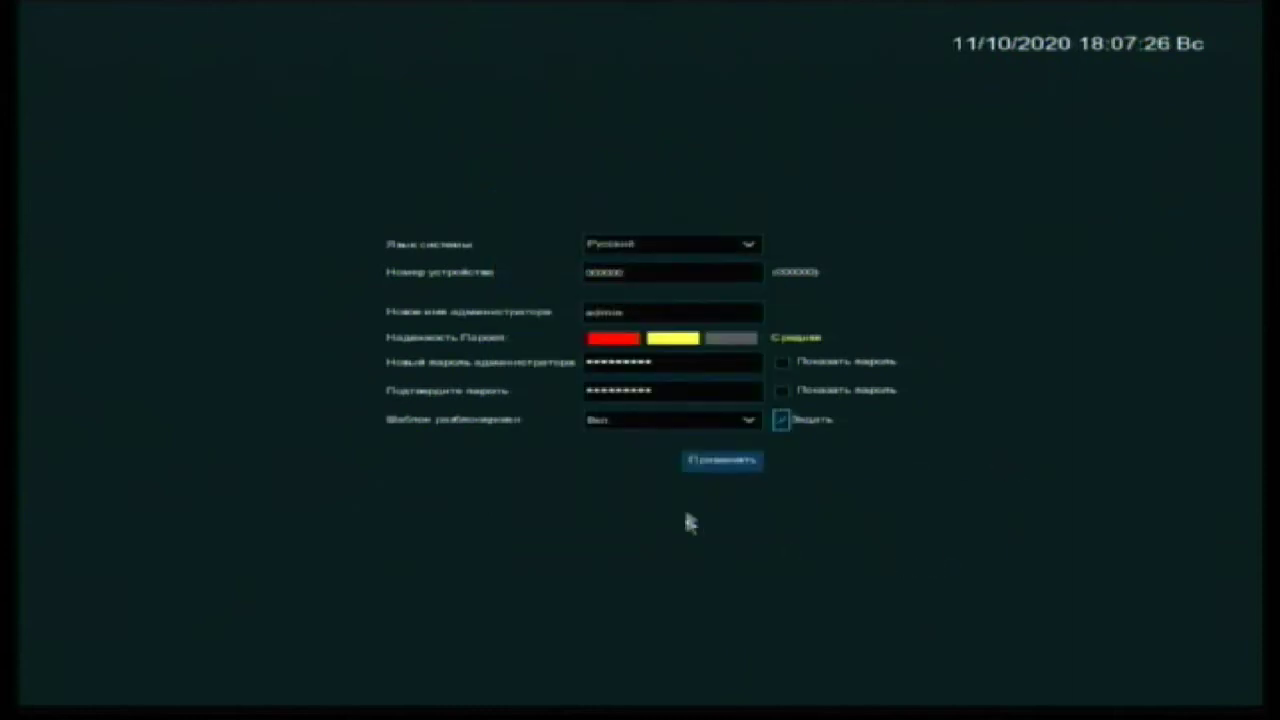
Step: Apply the administrator credentials and sign in as admin with the unlock pattern
{"action": "left_click", "coordinate": [740, 465]}
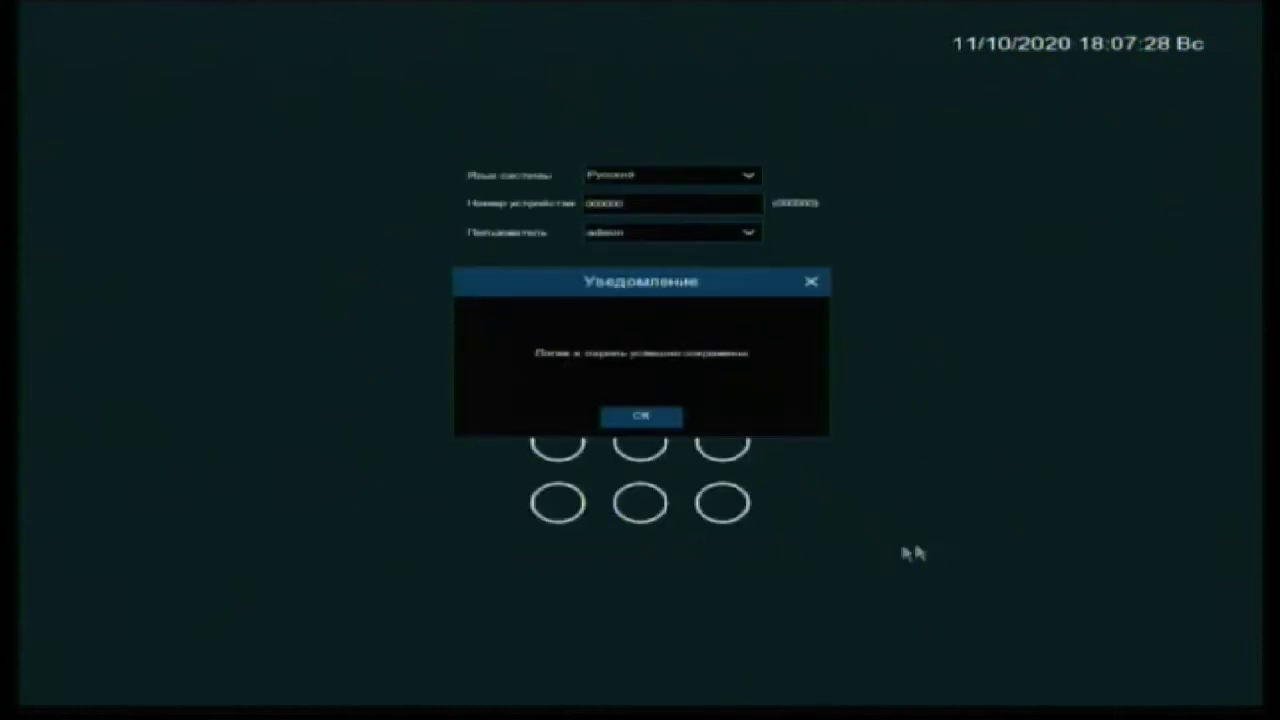
{"action": "left_click", "coordinate": [651, 418]}
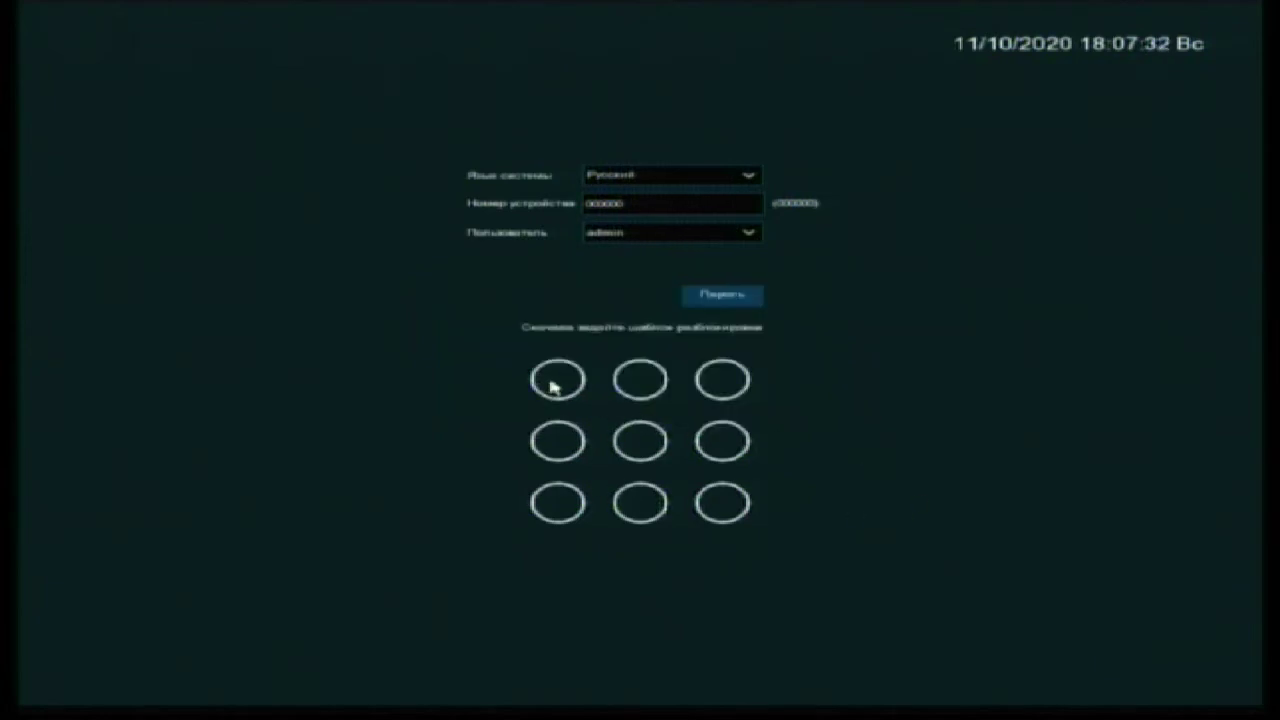
{"action": "mouse_move", "coordinate": [546, 380]}
{"action": "left_mouse_down"}
{"action": "mouse_move", "coordinate": [746, 374]}
{"action": "mouse_move", "coordinate": [557, 506]}
{"action": "mouse_move", "coordinate": [743, 509]}
{"action": "left_mouse_up"}
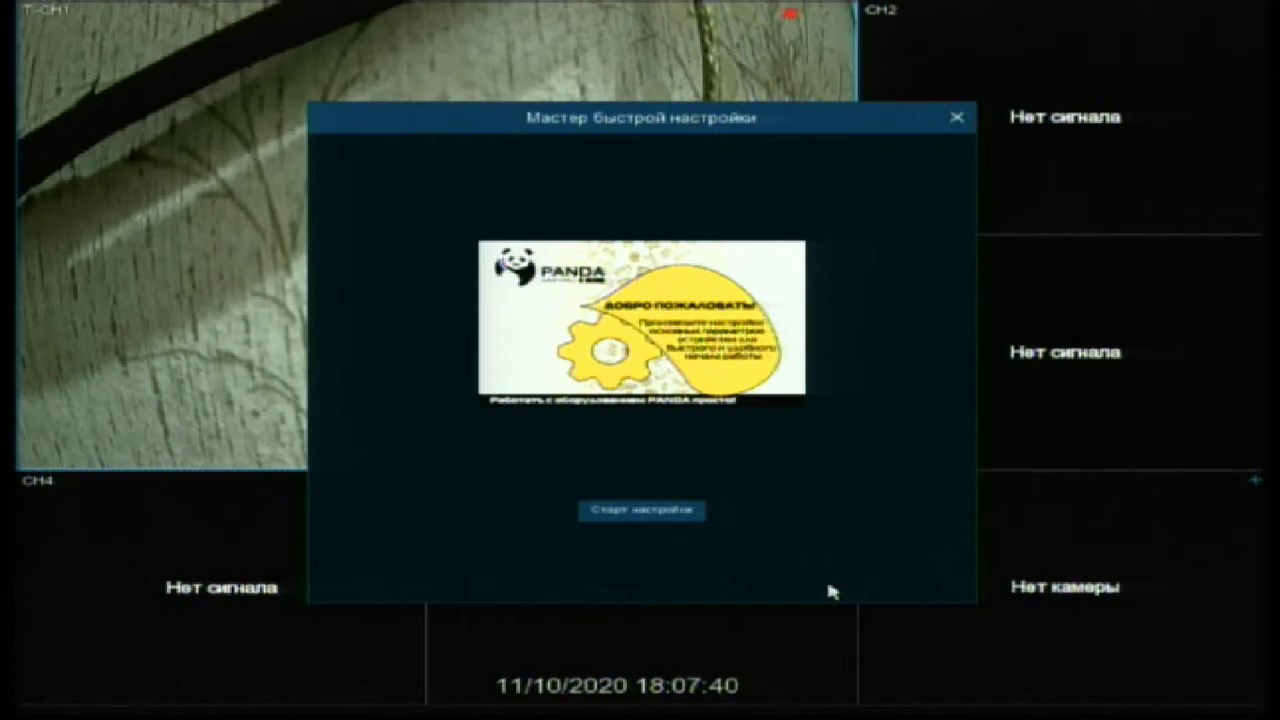
Step: Start the quick setup wizard and continue past its network page with DHCP enabled
{"action": "left_click", "coordinate": [604, 521]}
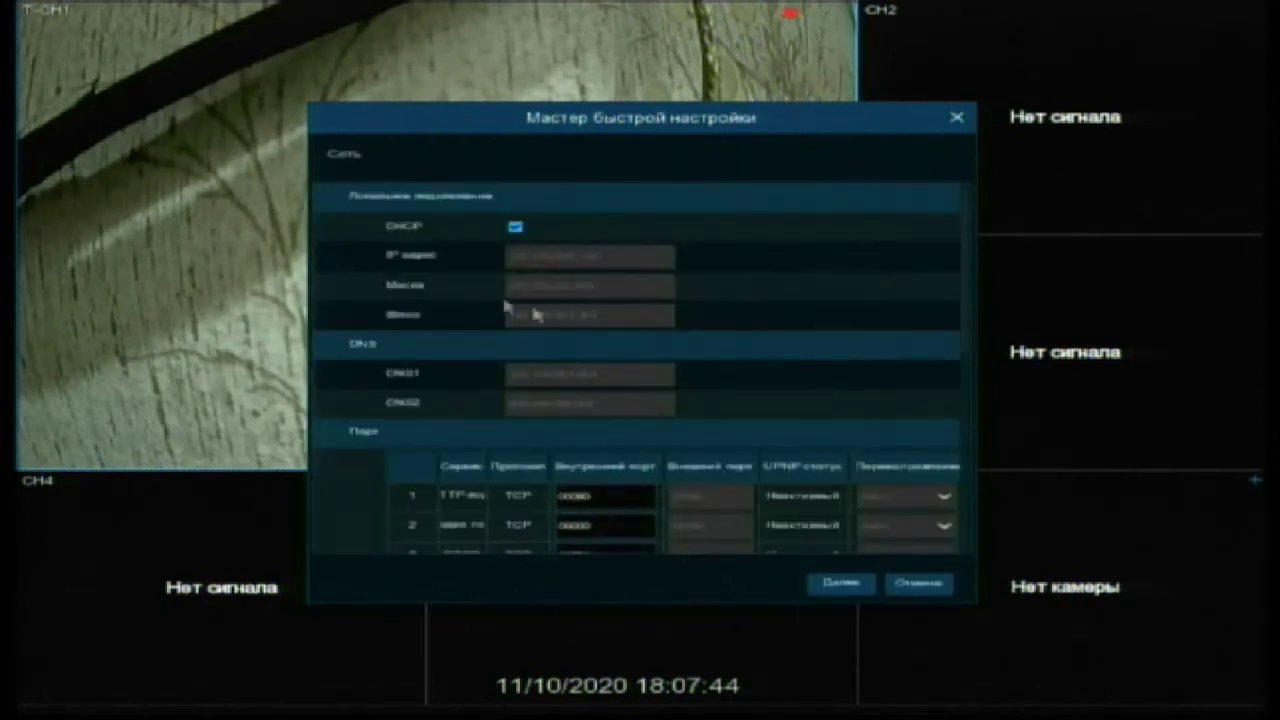
{"action": "left_click", "coordinate": [515, 228]}
{"action": "left_click", "coordinate": [515, 228]}
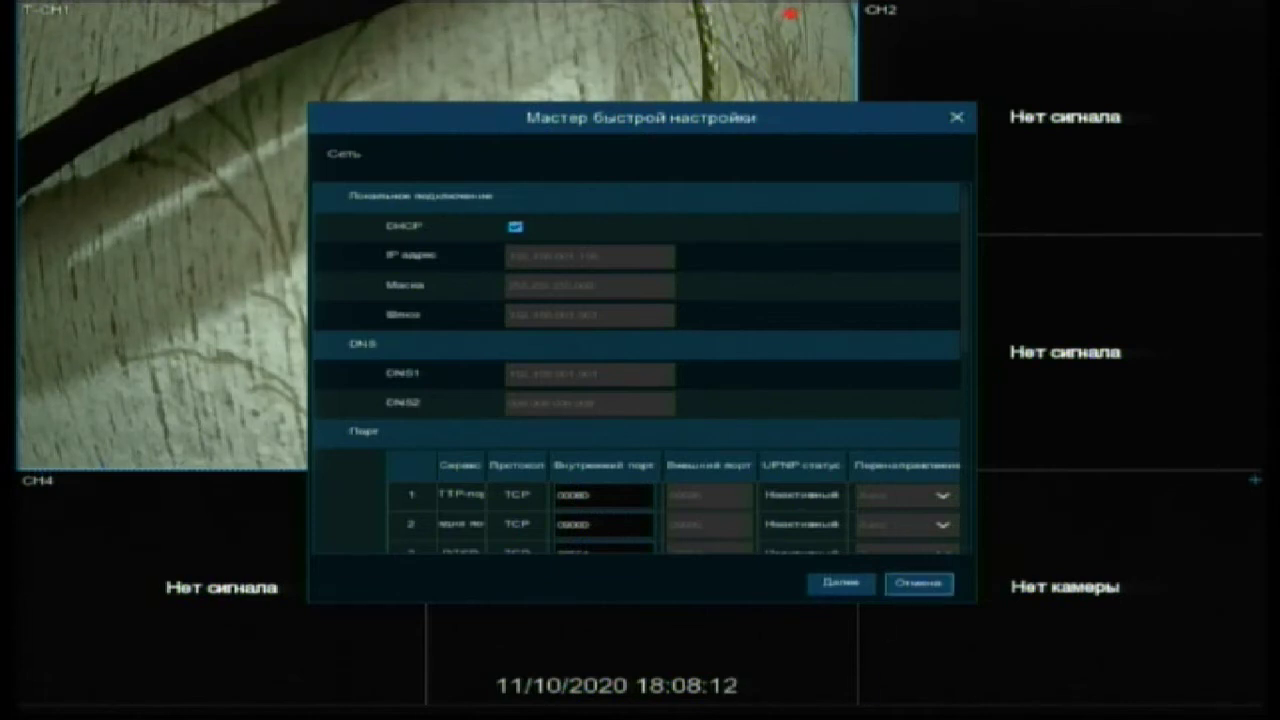
{"action": "left_click", "coordinate": [834, 584]}
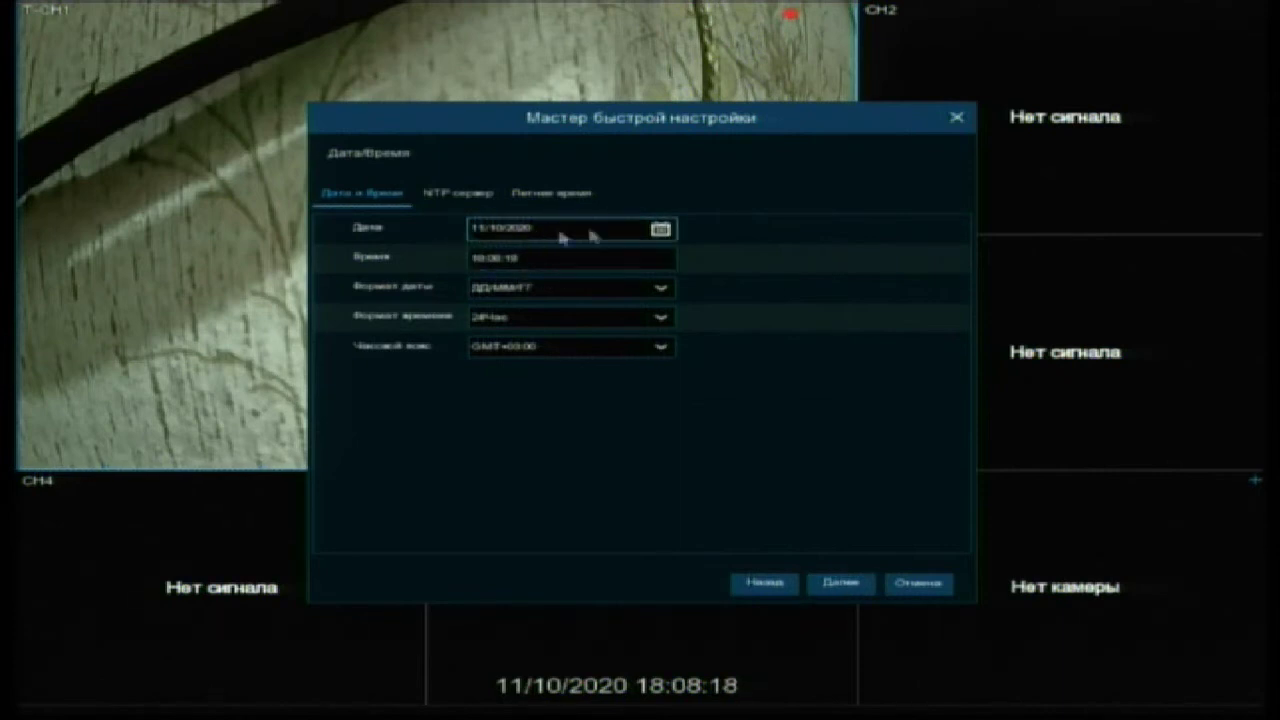
Step: Set the system date to 25/11/2020 from the calendar
{"action": "left_click", "coordinate": [661, 231]}
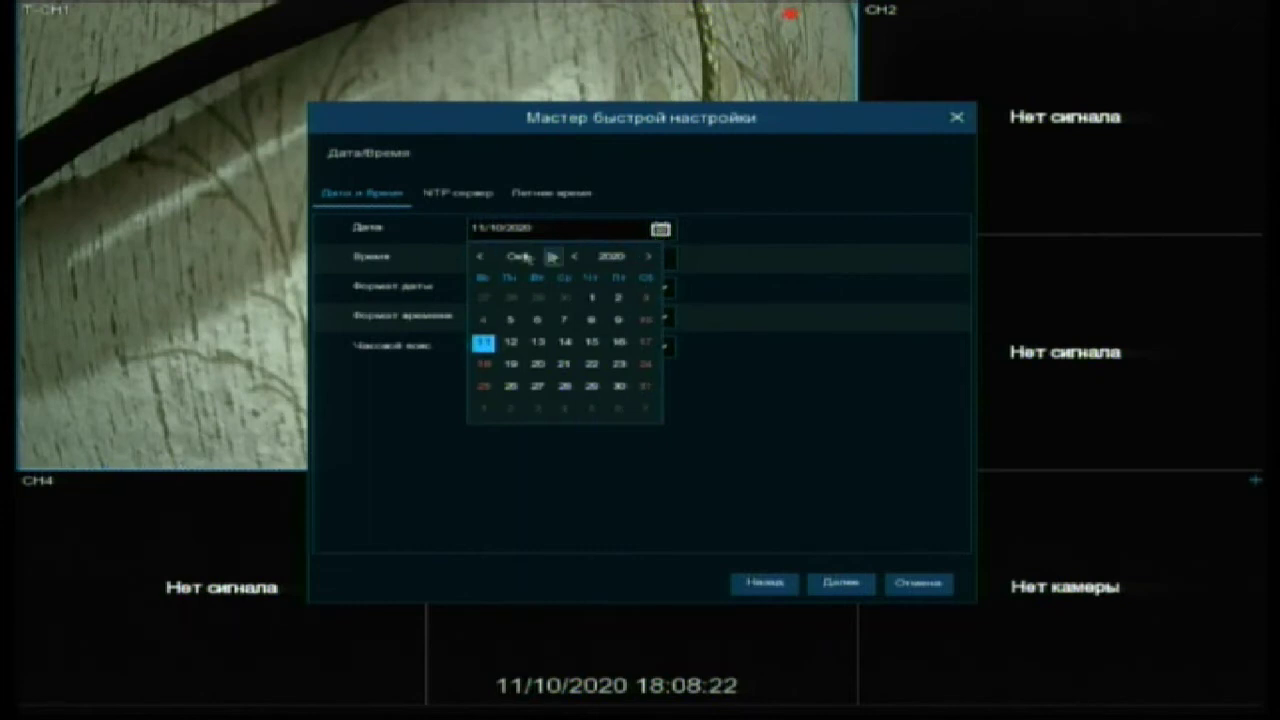
{"action": "left_click", "coordinate": [553, 257]}
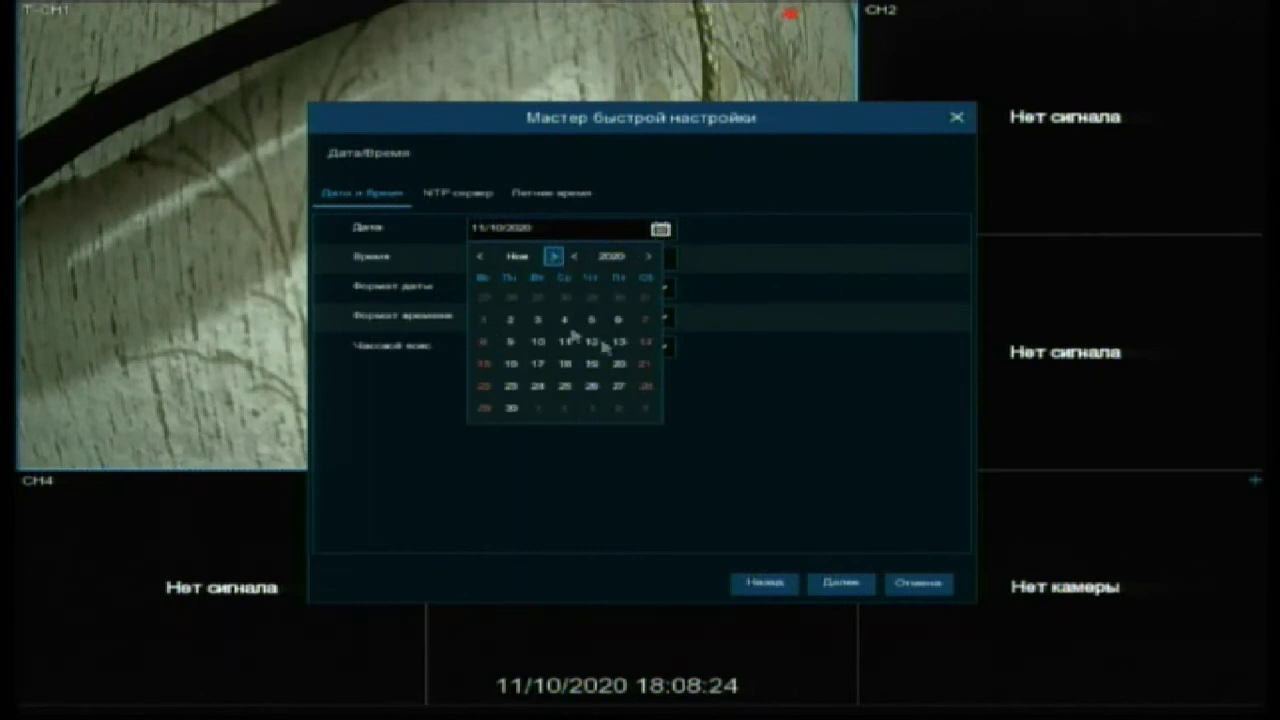
{"action": "left_click", "coordinate": [559, 386]}
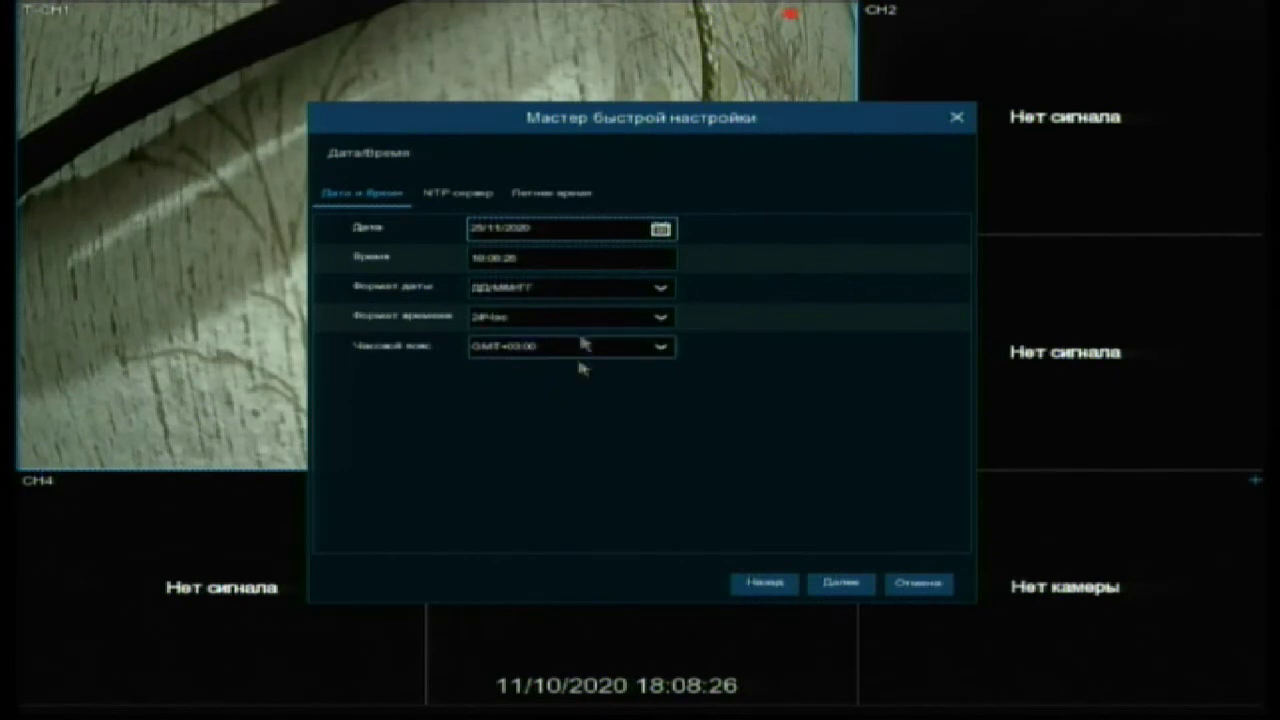
Step: Set the system time to 22:10:28
{"action": "left_click", "coordinate": [543, 262]}
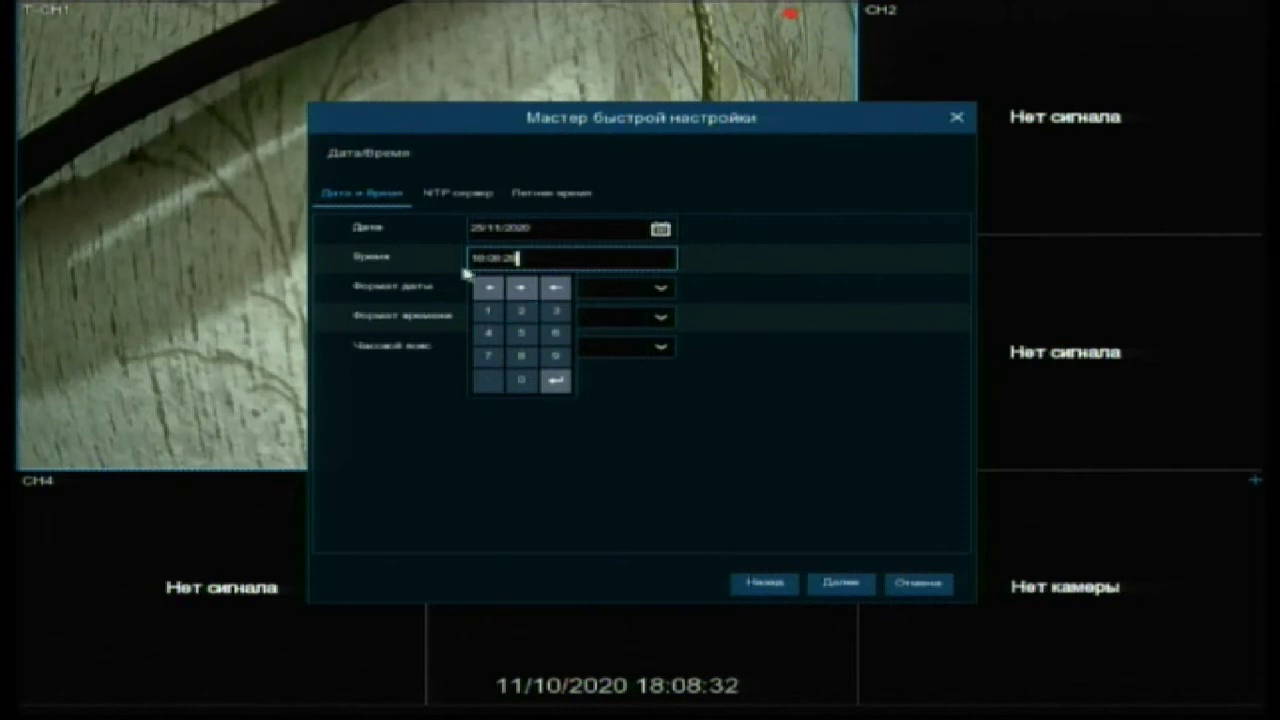
{"action": "left_click", "coordinate": [477, 263]}
{"action": "left_click", "coordinate": [477, 258]}
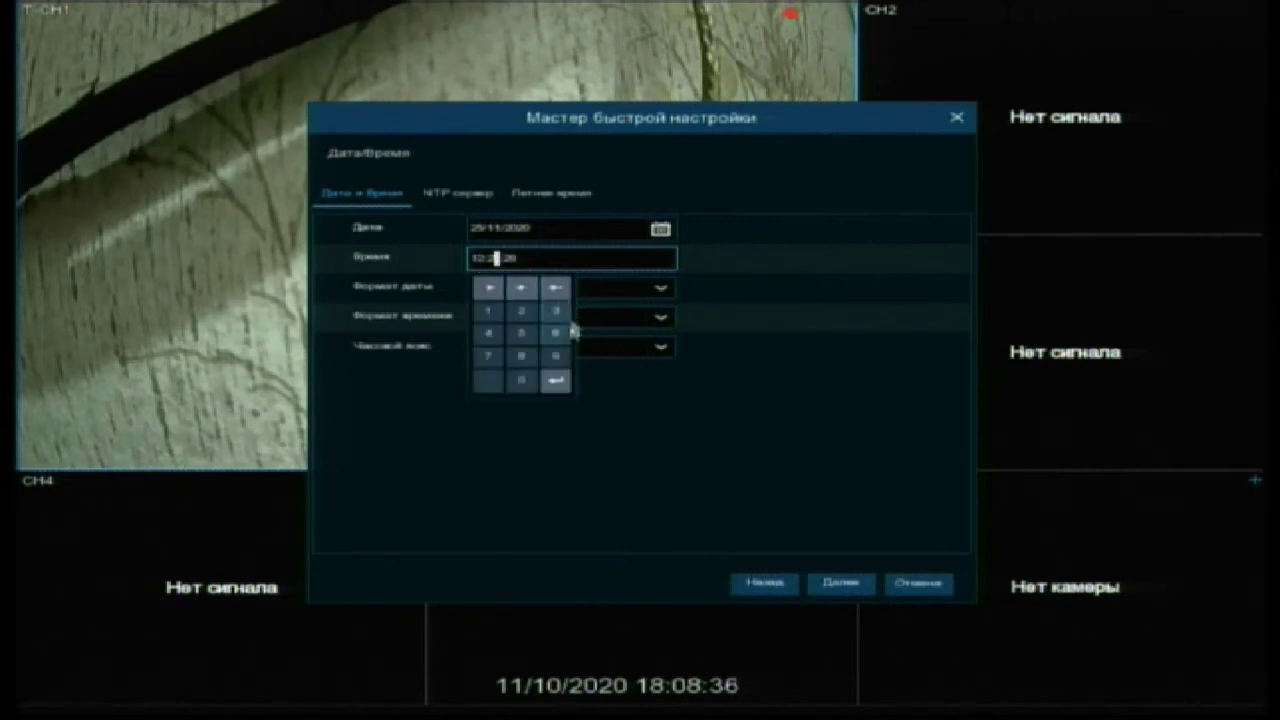
{"action": "left_click", "coordinate": [554, 289]}
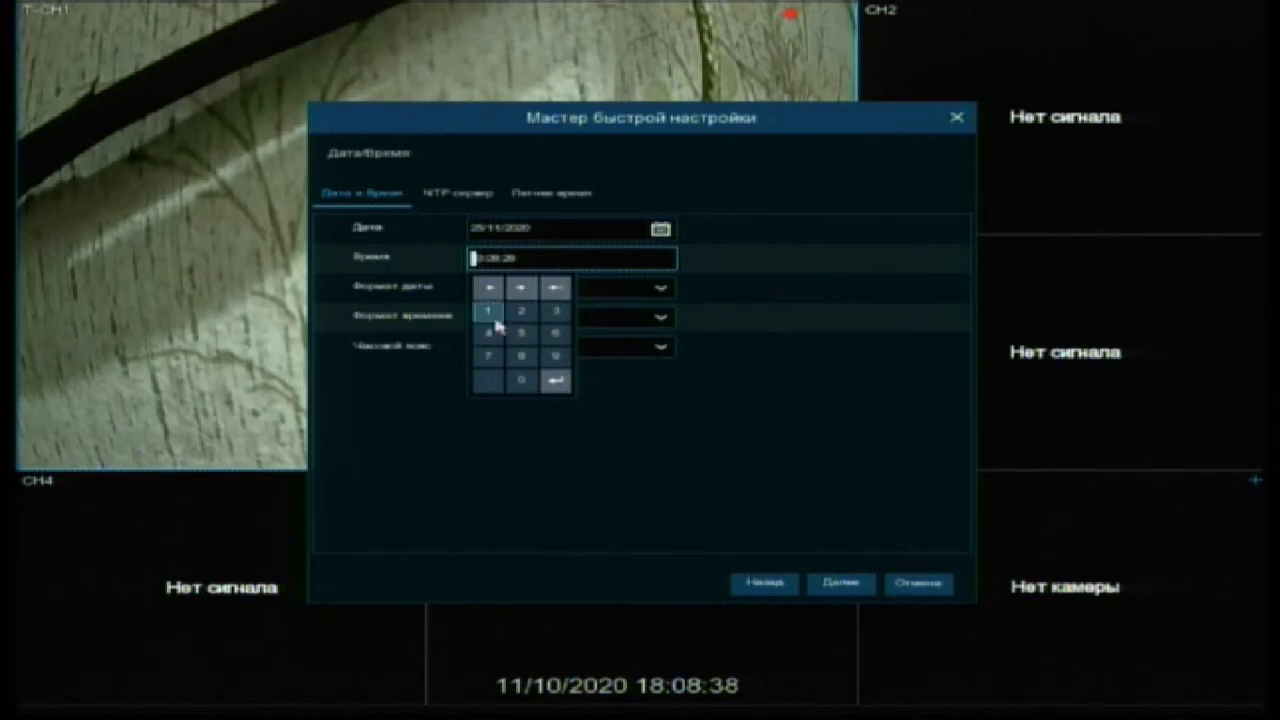
{"action": "left_click", "coordinate": [488, 312]}
{"action": "left_click", "coordinate": [522, 381]}
{"action": "left_click", "coordinate": [610, 385]}
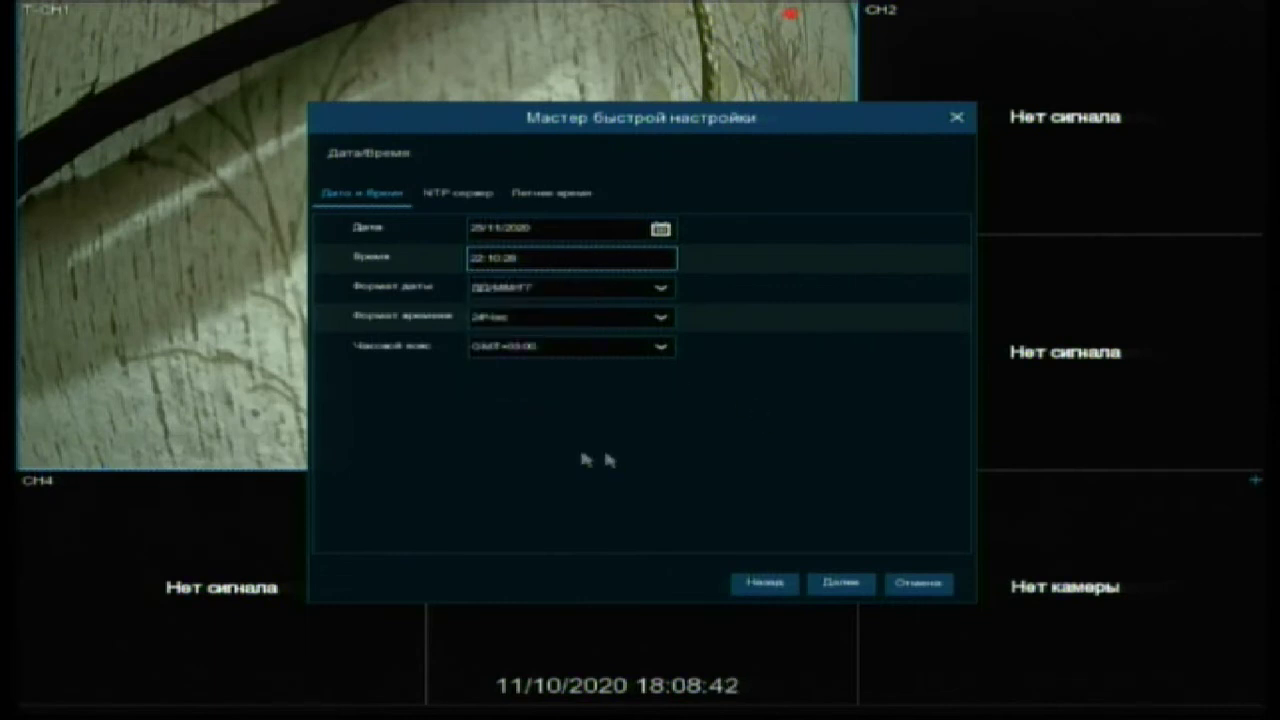
Step: Choose the ДД/ММ/ГГ date format and 24-hour time format, and continue the wizard past IP cameras to the disk page
{"action": "left_click", "coordinate": [571, 287]}
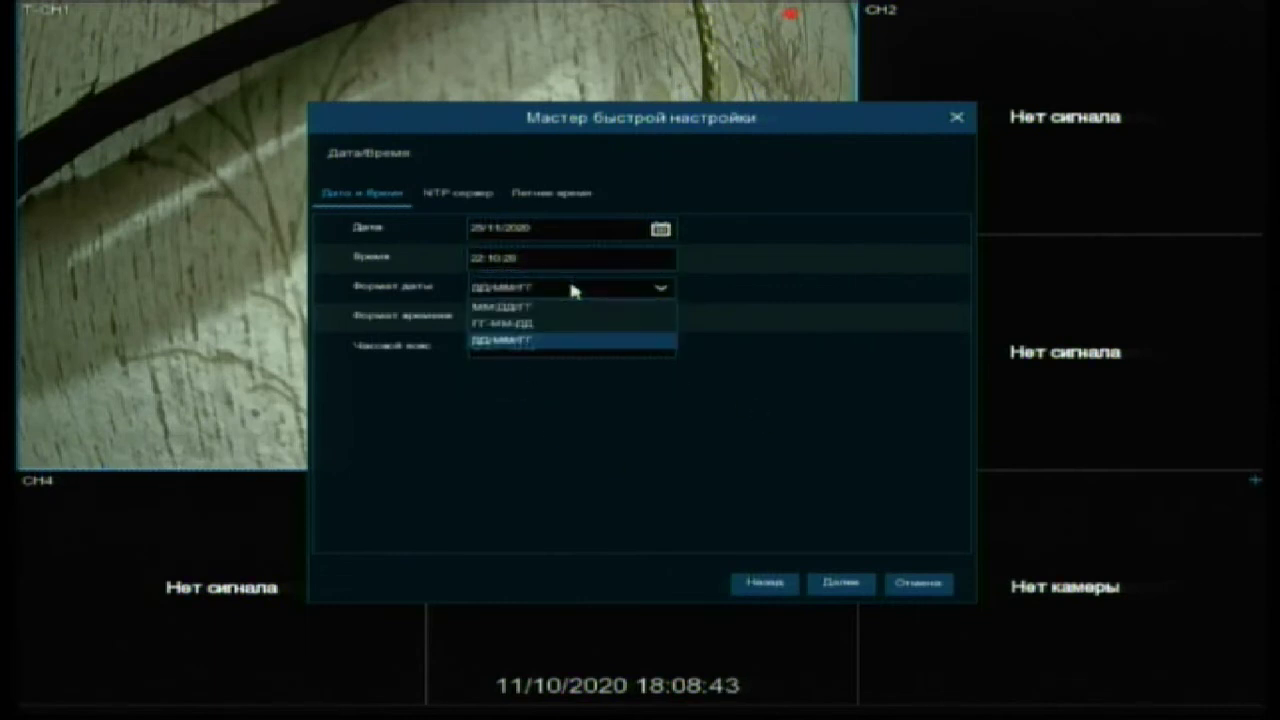
{"action": "left_click", "coordinate": [527, 345]}
{"action": "left_click", "coordinate": [527, 322]}
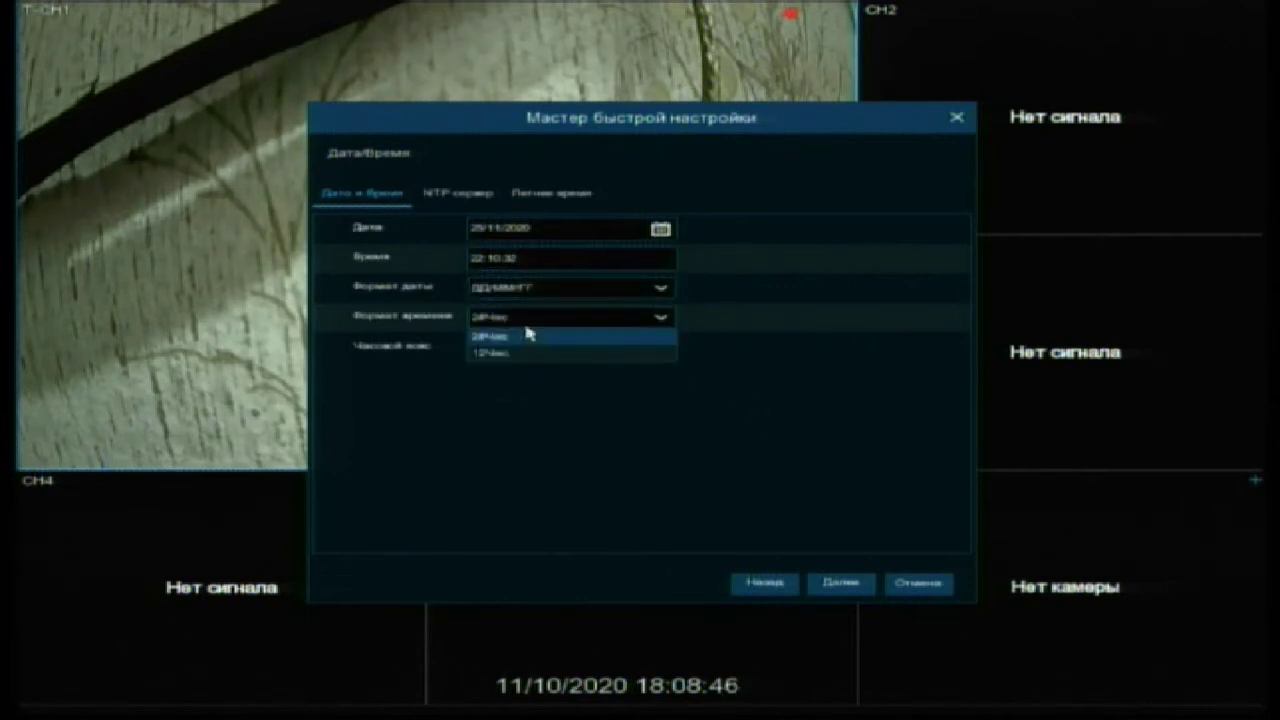
{"action": "left_click", "coordinate": [530, 336]}
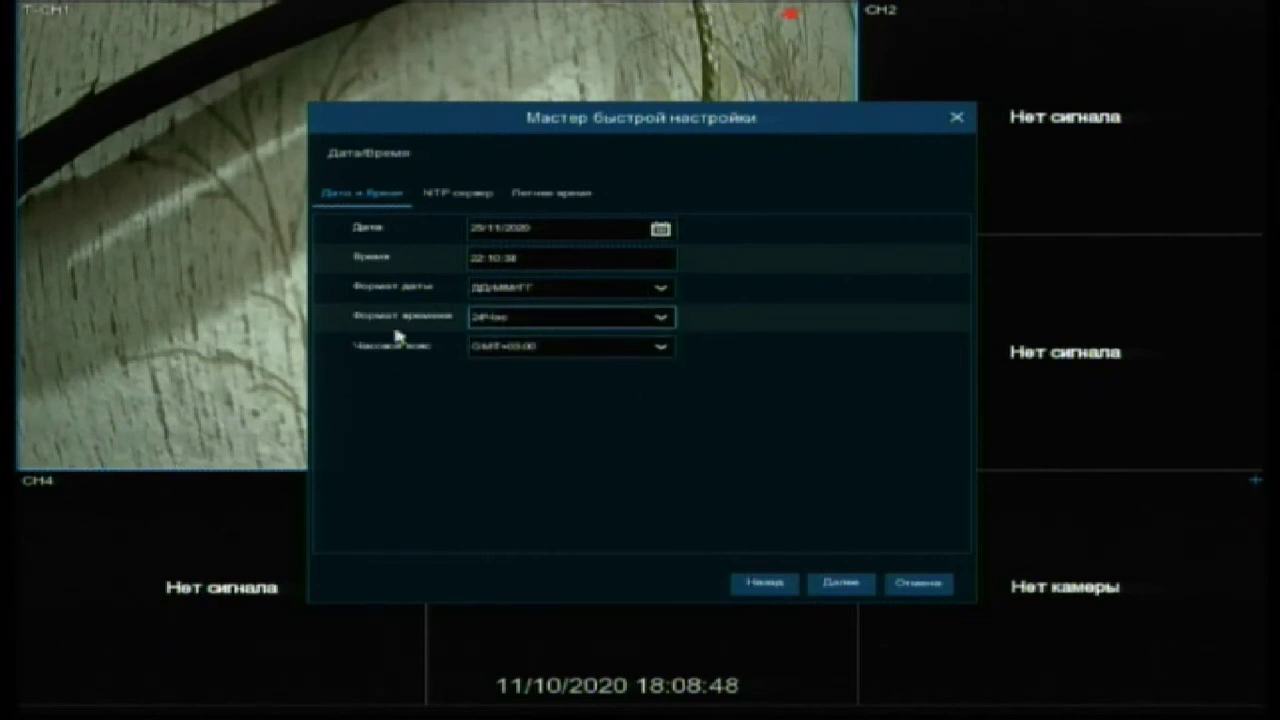
{"action": "left_click", "coordinate": [840, 584]}
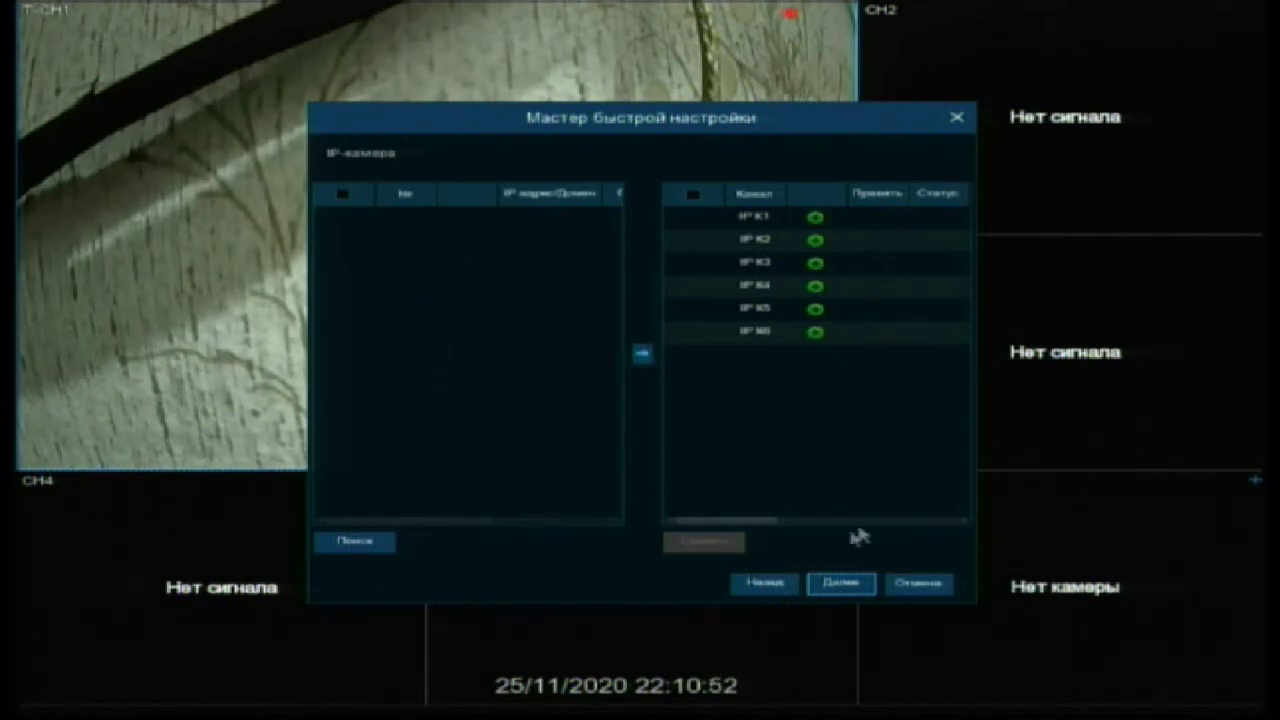
{"action": "left_click", "coordinate": [844, 589]}
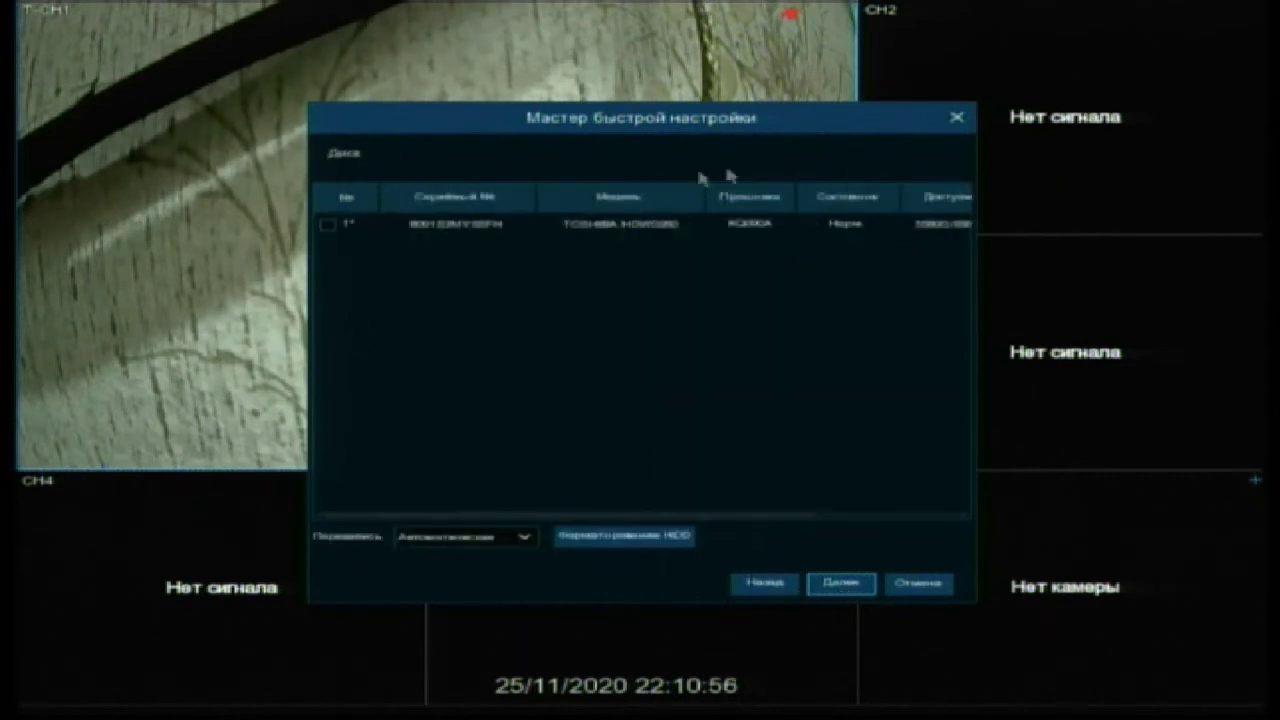
Step: Select the TOSHIBA hard disk and set the overwrite mode to automatic (Автоматическая)
{"action": "left_click", "coordinate": [329, 226]}
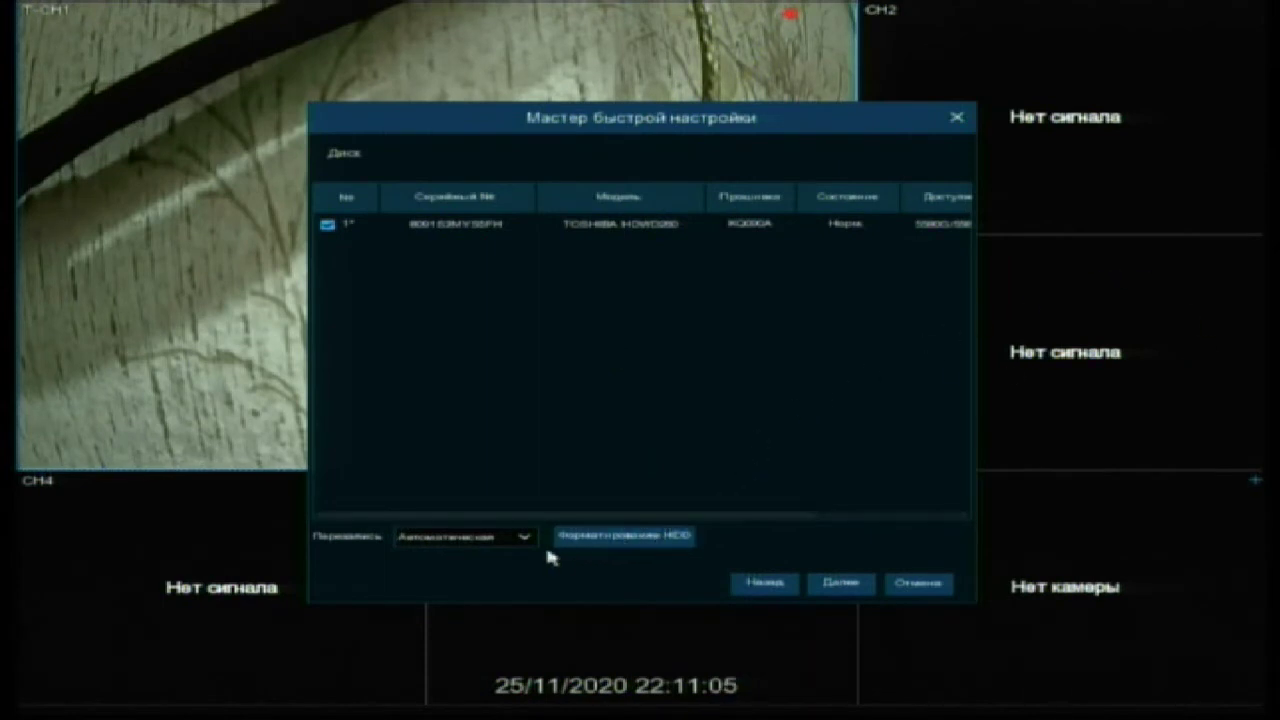
{"action": "left_click", "coordinate": [441, 546]}
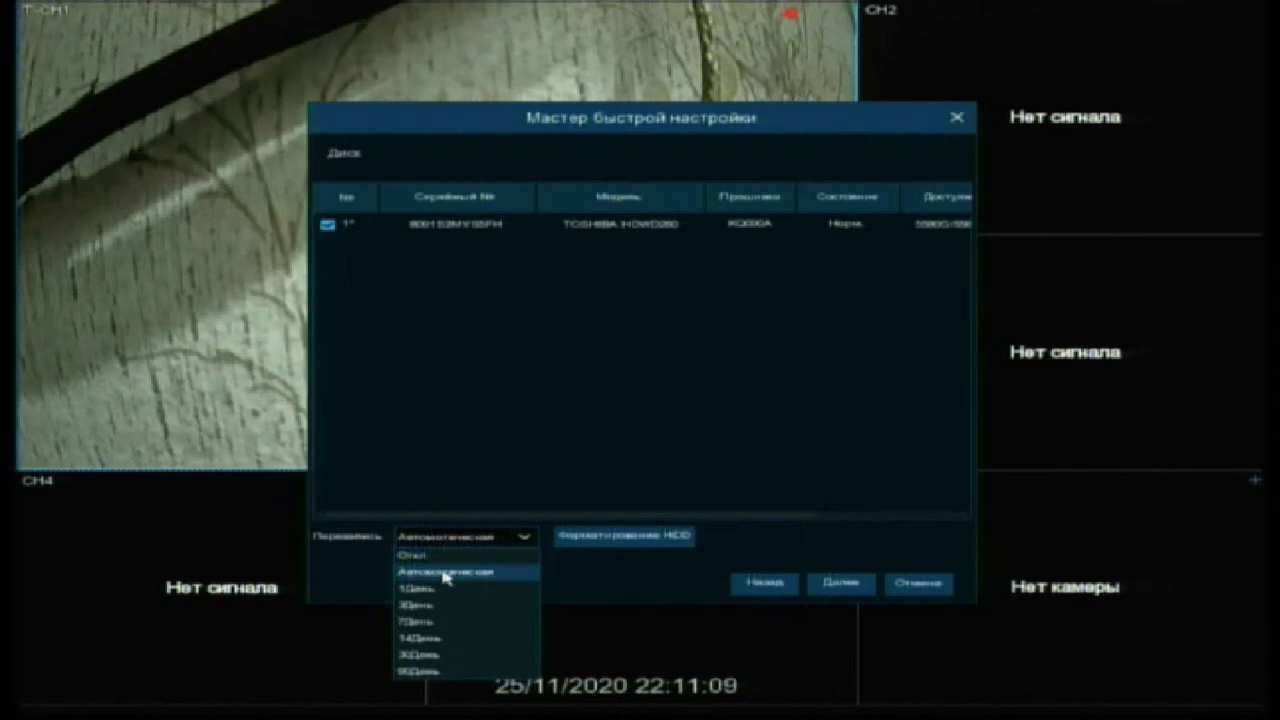
{"action": "left_click", "coordinate": [445, 574]}
{"action": "left_click", "coordinate": [497, 536]}
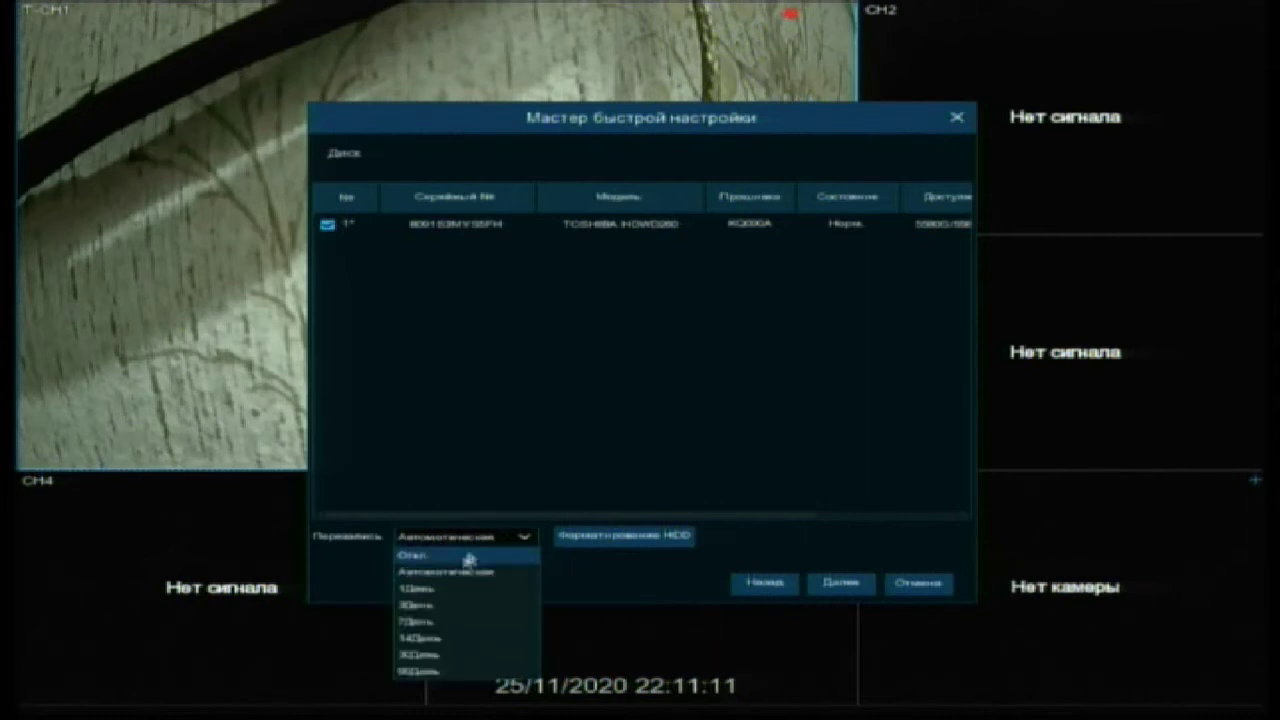
{"action": "left_click", "coordinate": [455, 571]}
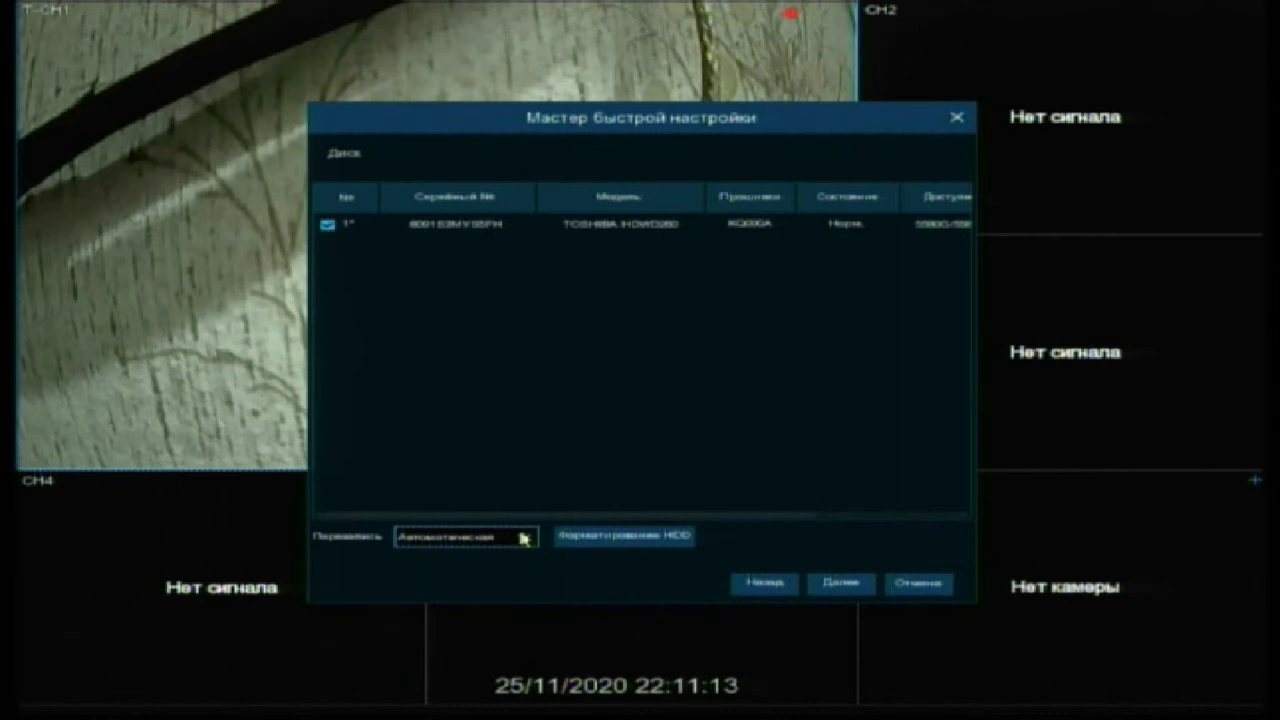
{"action": "left_click", "coordinate": [524, 536]}
{"action": "left_click", "coordinate": [455, 571]}
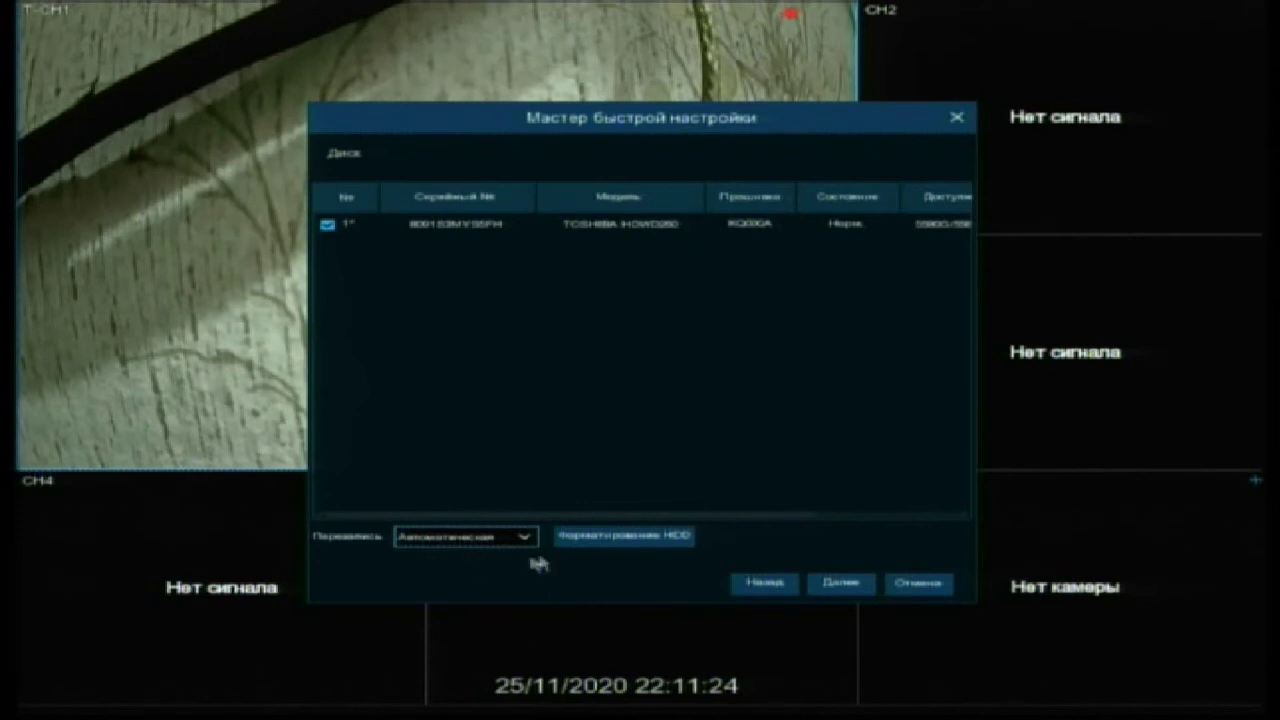
Step: Format the selected hard disk, authenticating with the account password and agreeing to erase all its data
{"action": "left_click", "coordinate": [591, 537]}
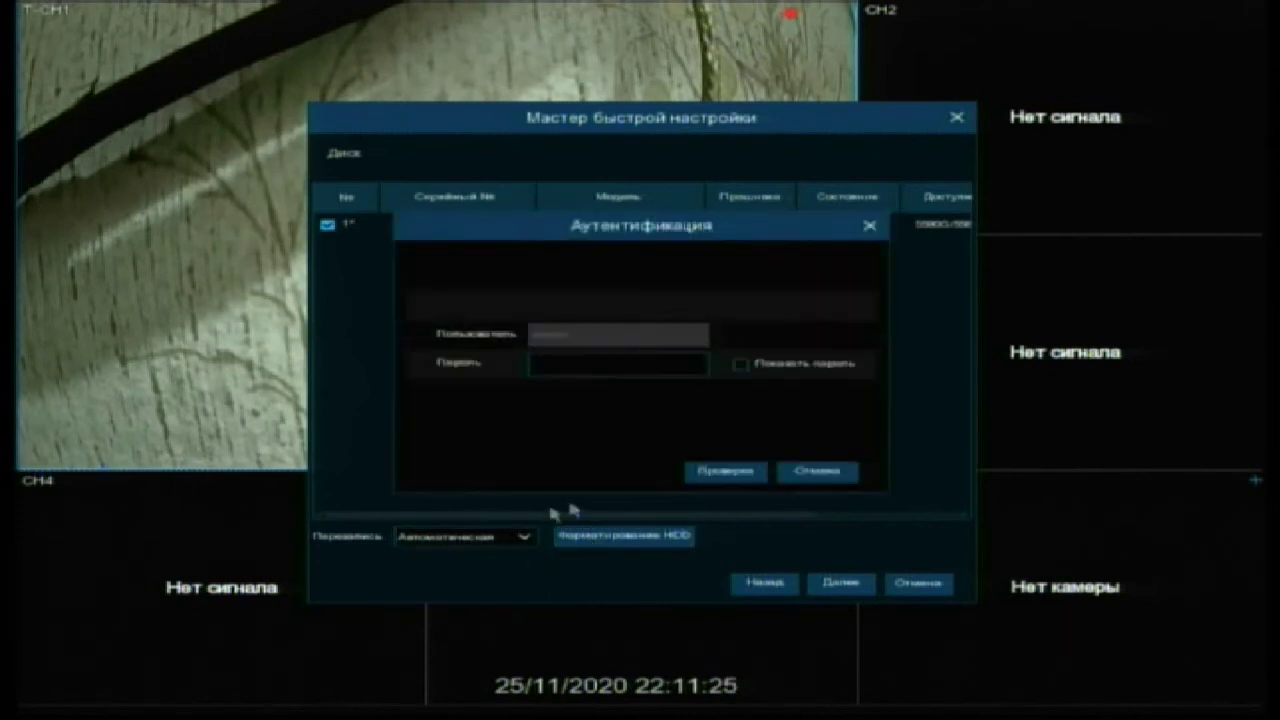
{"action": "left_click", "coordinate": [588, 366]}
{"action": "left_click", "coordinate": [549, 420]}
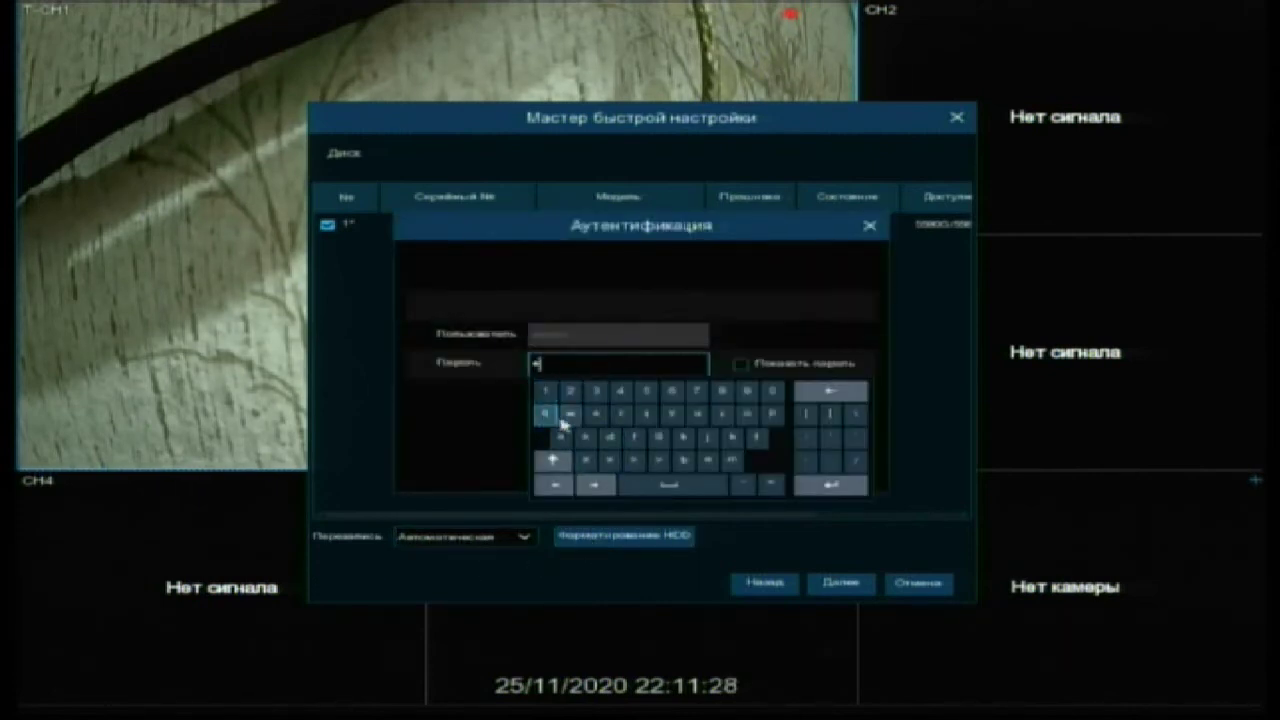
{"action": "left_click", "coordinate": [571, 416]}
{"action": "left_click", "coordinate": [595, 418]}
{"action": "left_click", "coordinate": [621, 420]}
{"action": "left_click", "coordinate": [646, 414]}
{"action": "left_click", "coordinate": [672, 416]}
{"action": "left_click", "coordinate": [544, 395]}
{"action": "left_click", "coordinate": [571, 393]}
{"action": "left_click", "coordinate": [597, 393]}
{"action": "left_click", "coordinate": [826, 494]}
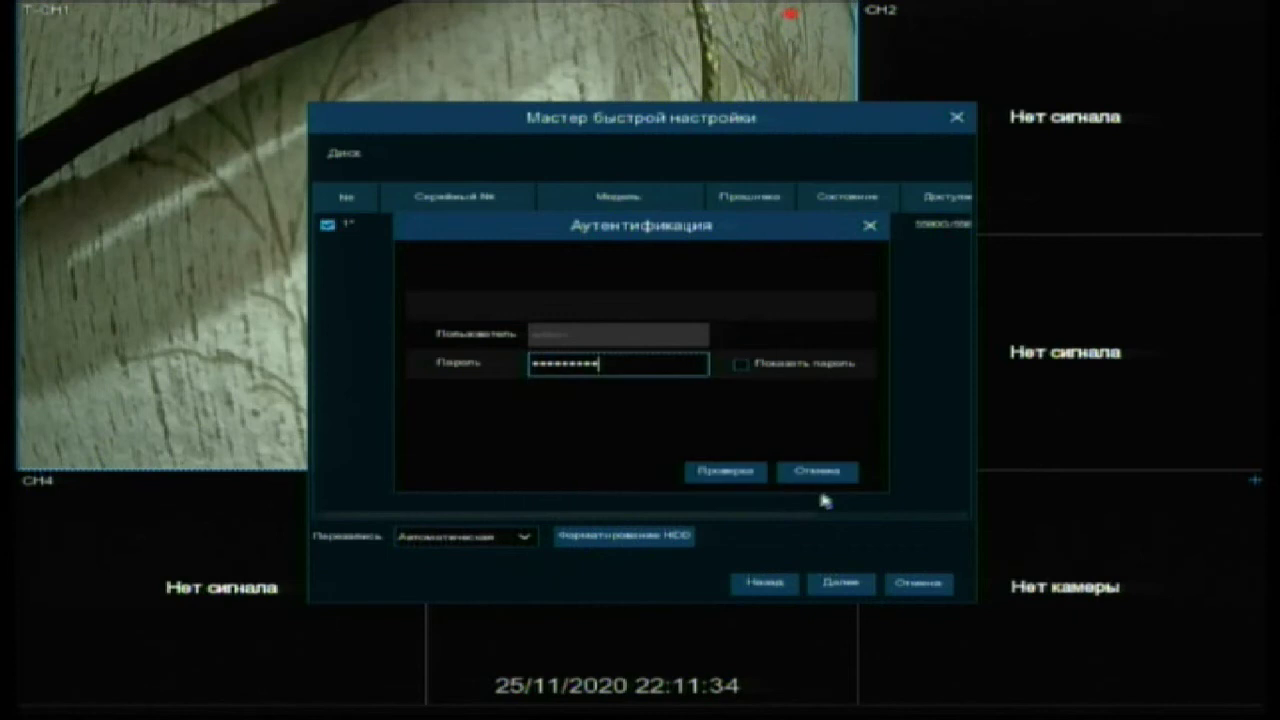
{"action": "left_click", "coordinate": [716, 476]}
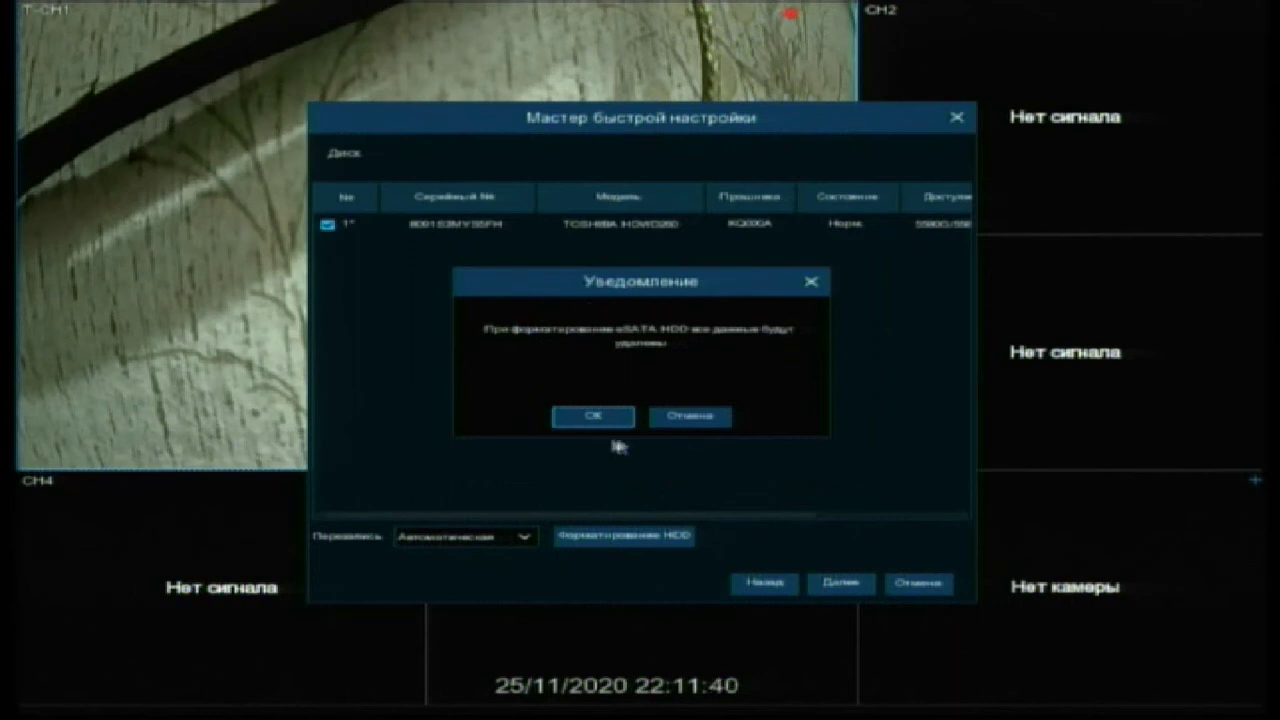
{"action": "left_click", "coordinate": [591, 421]}
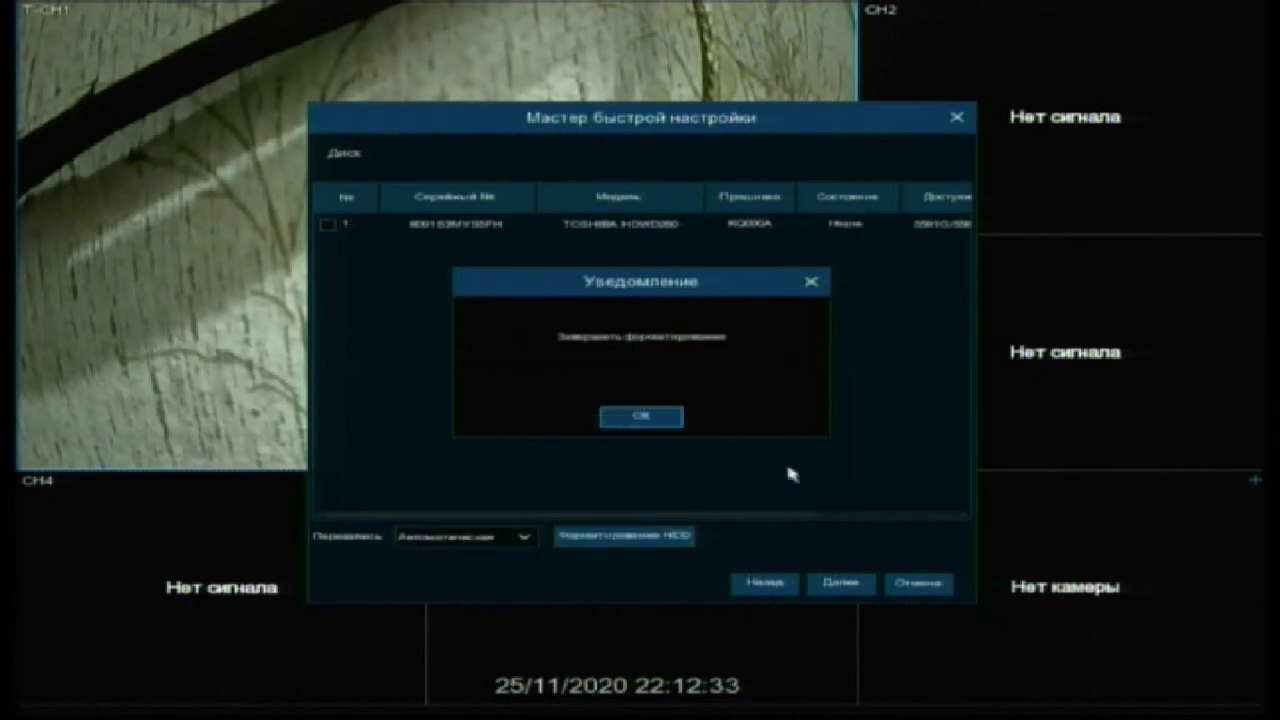
Step: Acknowledge the formatting notice, continue past the disk page, and keep the HDMI resolution at 1024x768
{"action": "left_click", "coordinate": [640, 418]}
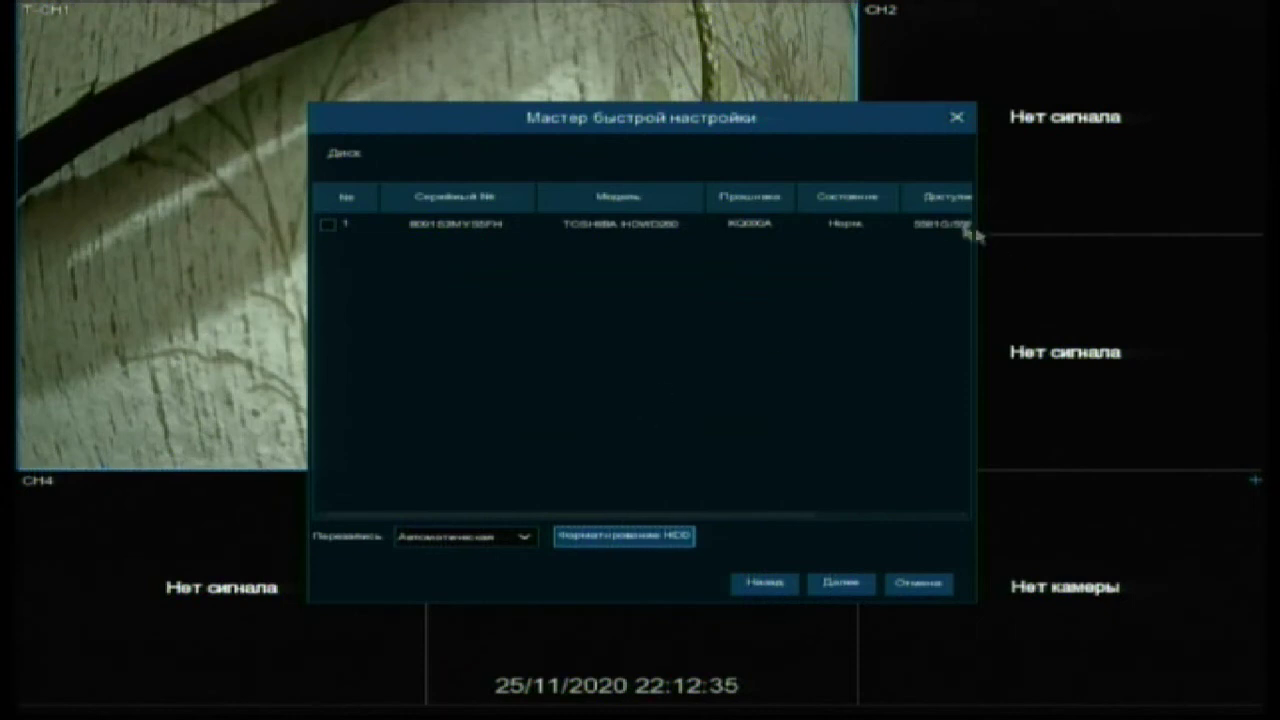
{"action": "left_click", "coordinate": [842, 590]}
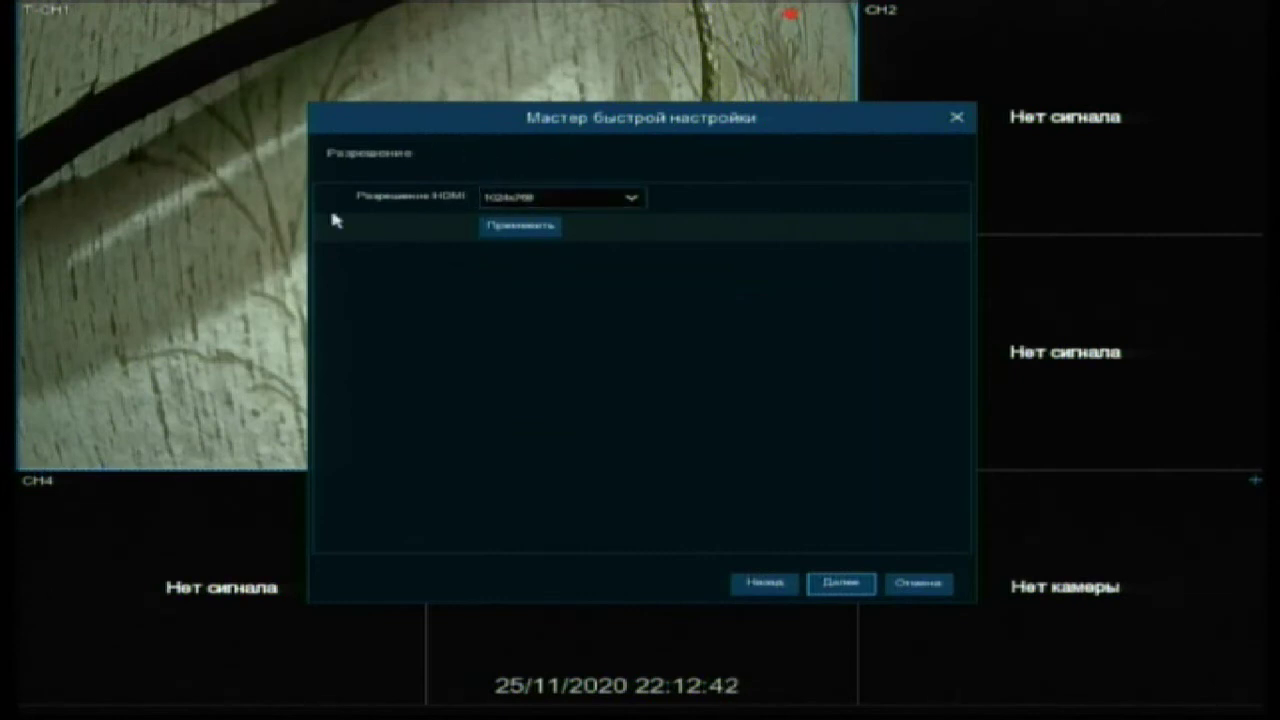
{"action": "left_click", "coordinate": [563, 205]}
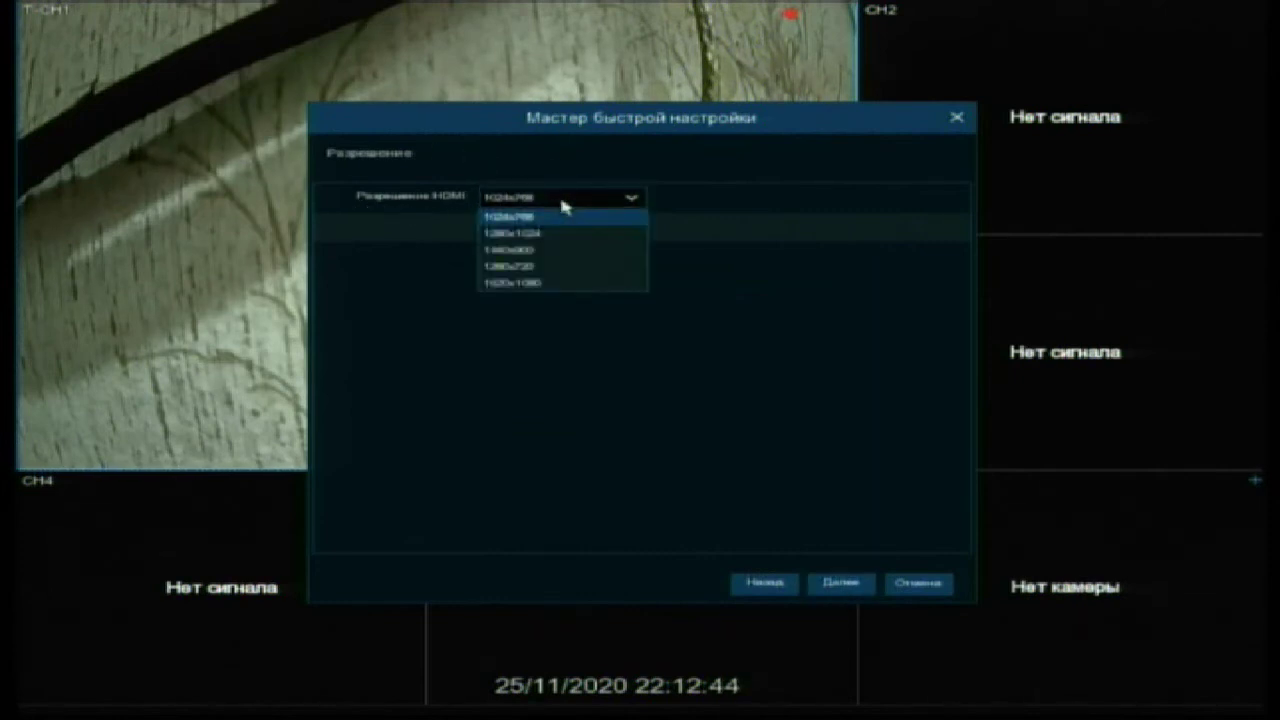
{"action": "left_click", "coordinate": [561, 202]}
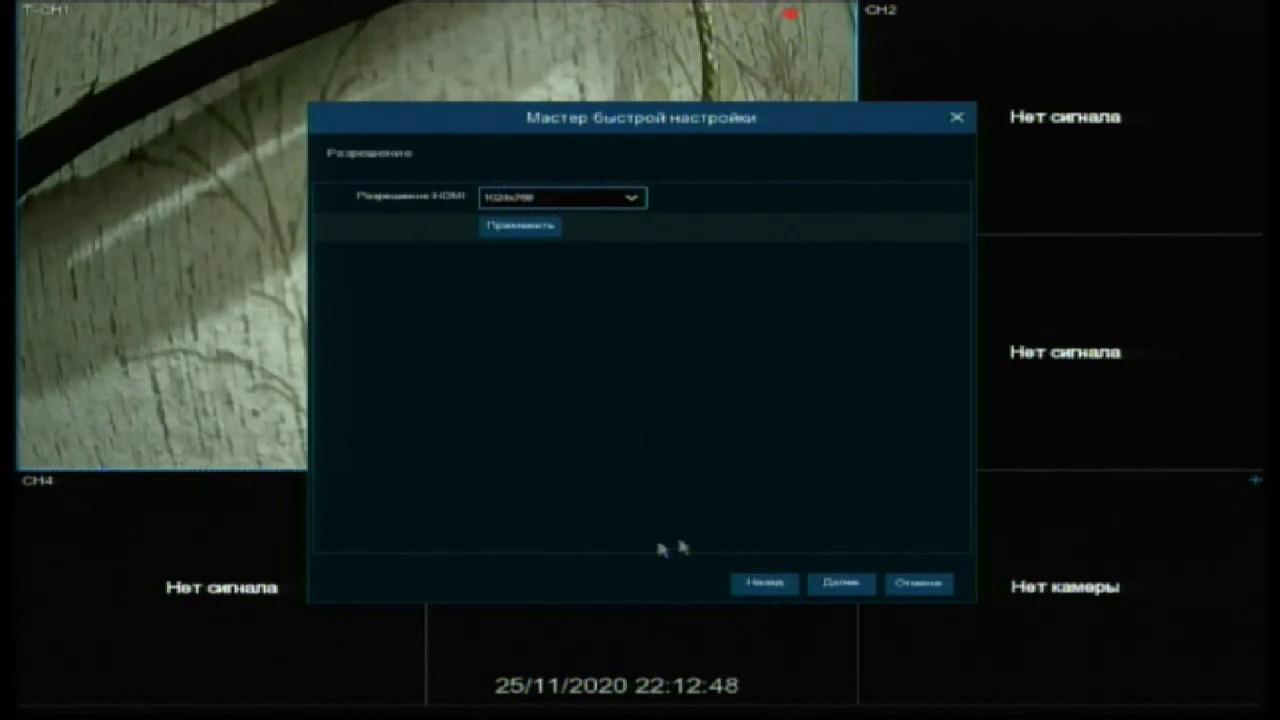
{"action": "left_click", "coordinate": [840, 583]}
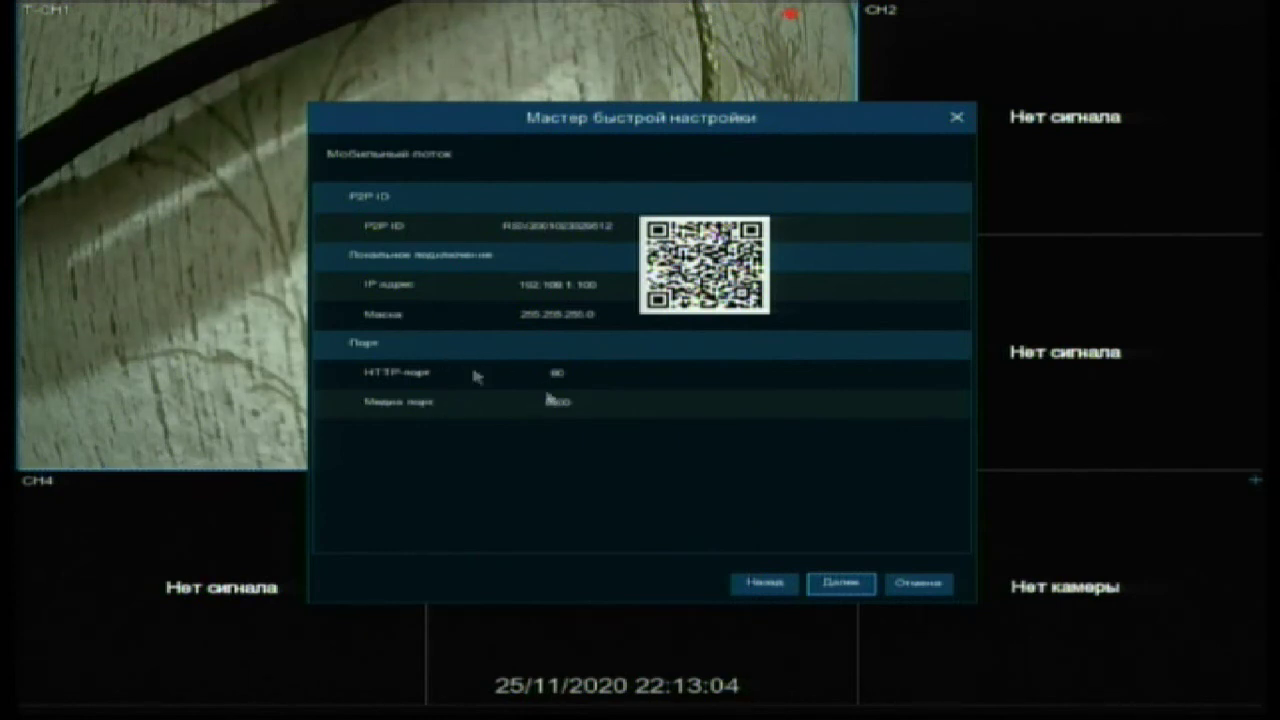
Step: Continue past the mobile stream page, review the summary of all settings, and finish the quick setup wizard
{"action": "left_click", "coordinate": [838, 584]}
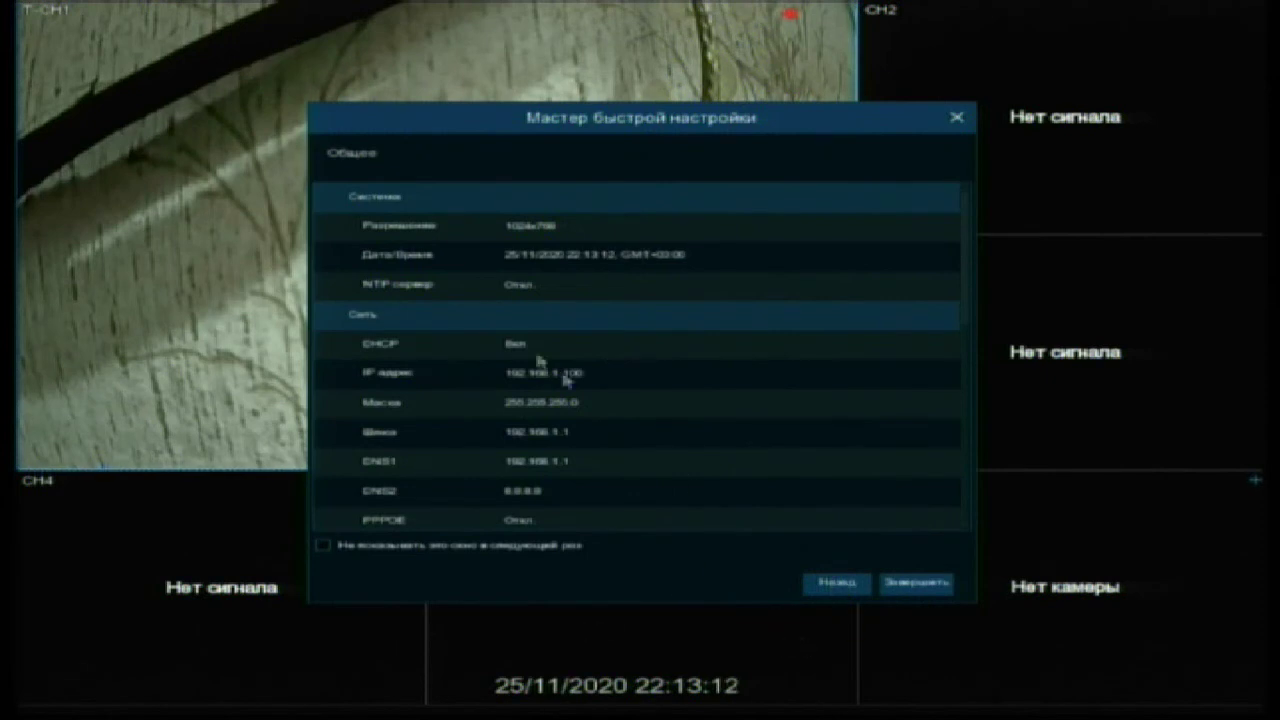
{"action": "scroll", "coordinate": [563, 290], "scroll_direction": "down", "scroll_amount": 4}
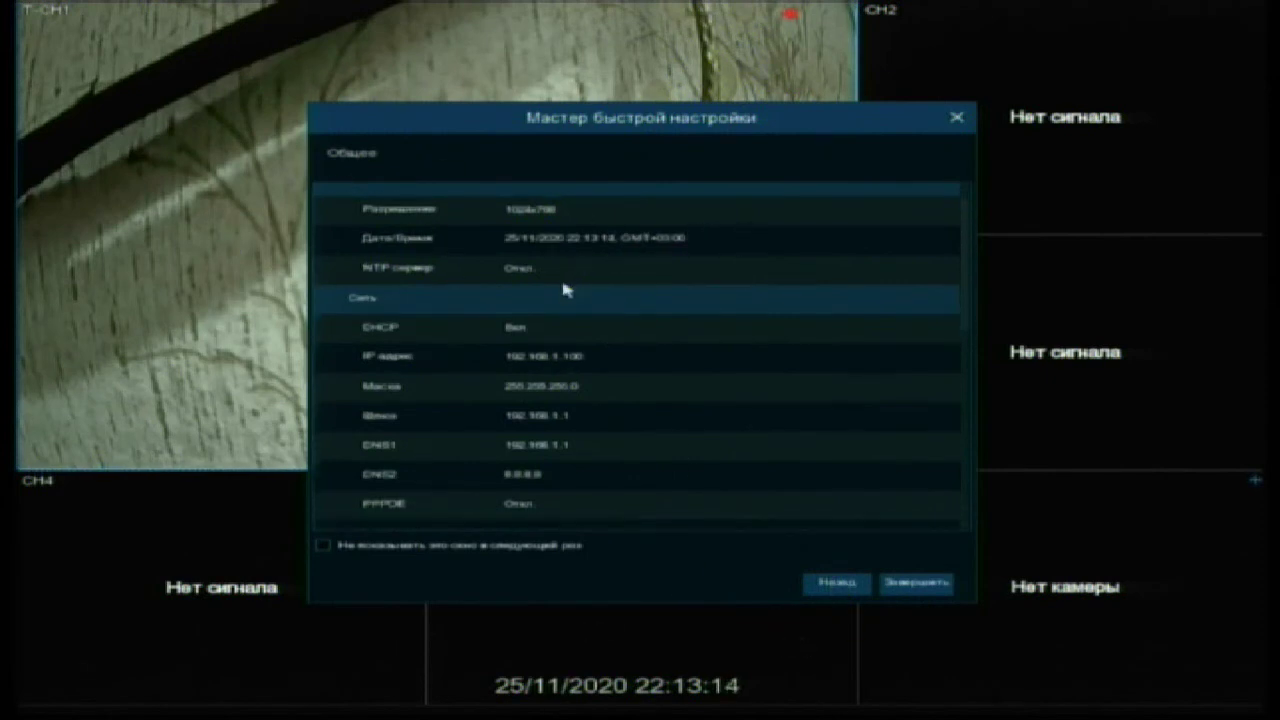
{"action": "scroll", "coordinate": [561, 298], "scroll_direction": "down", "scroll_amount": 5}
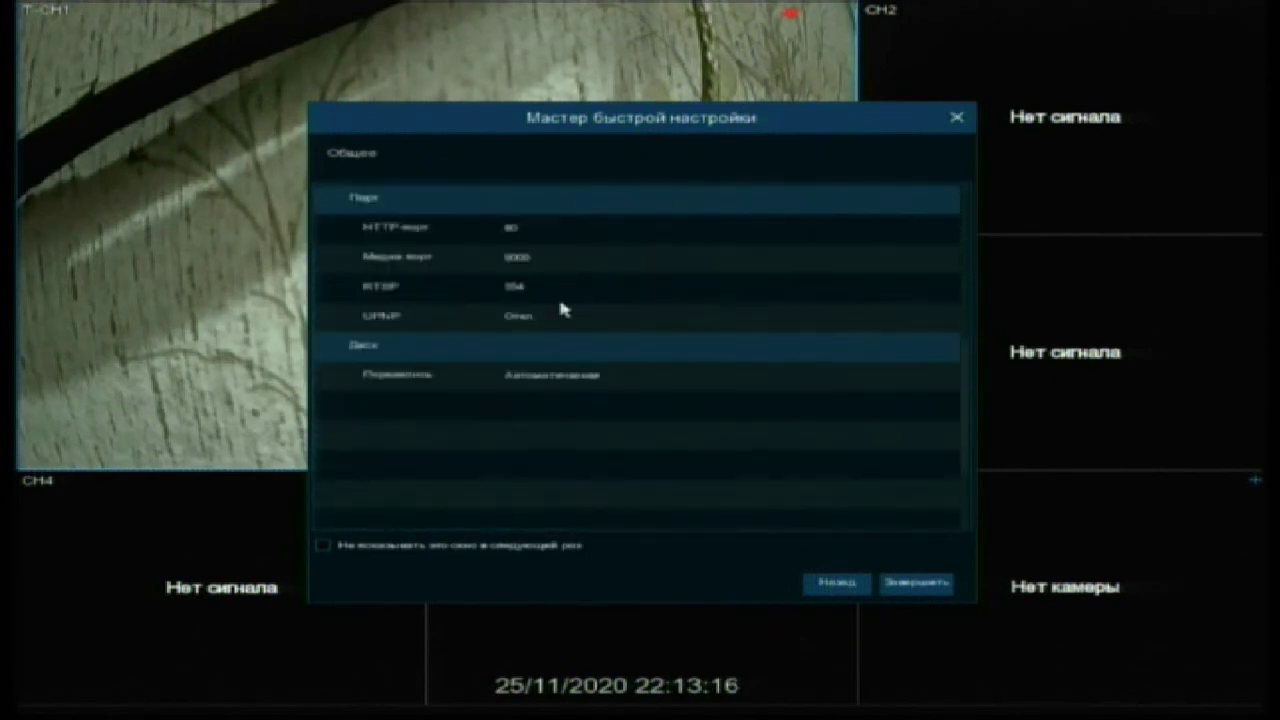
{"action": "scroll", "coordinate": [593, 355], "scroll_direction": "up", "scroll_amount": 5}
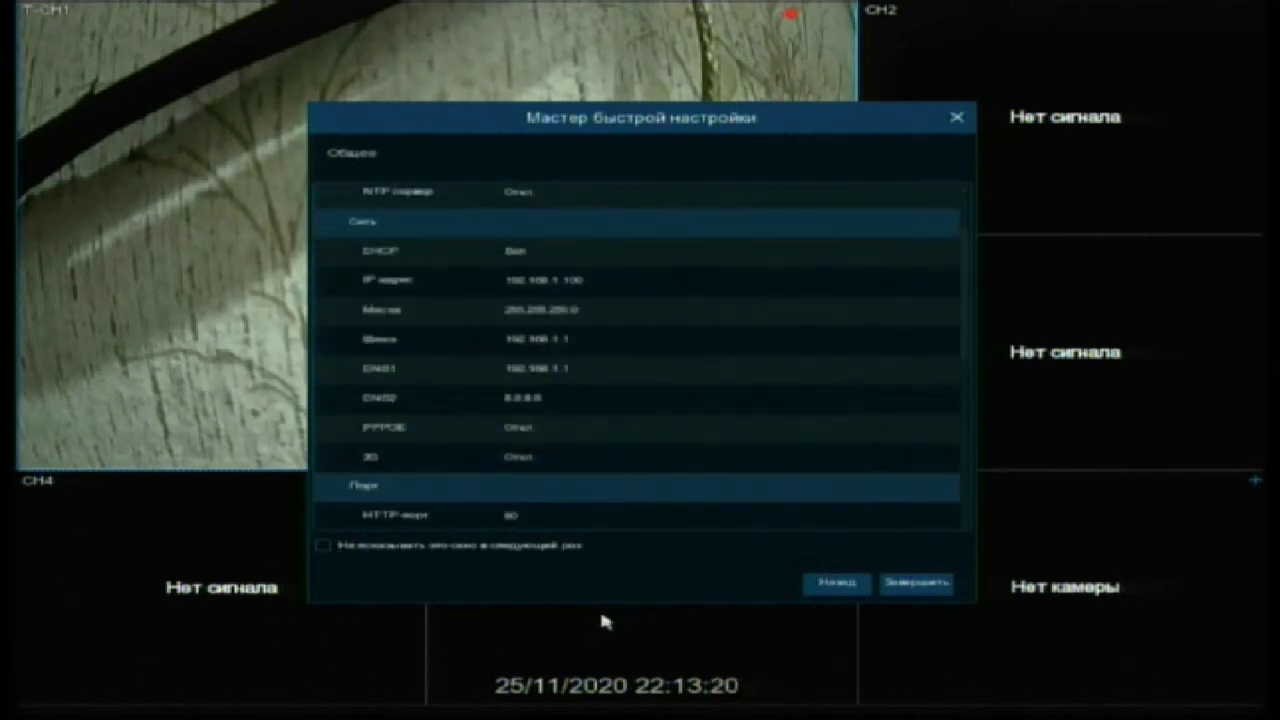
{"action": "left_click", "coordinate": [924, 584]}
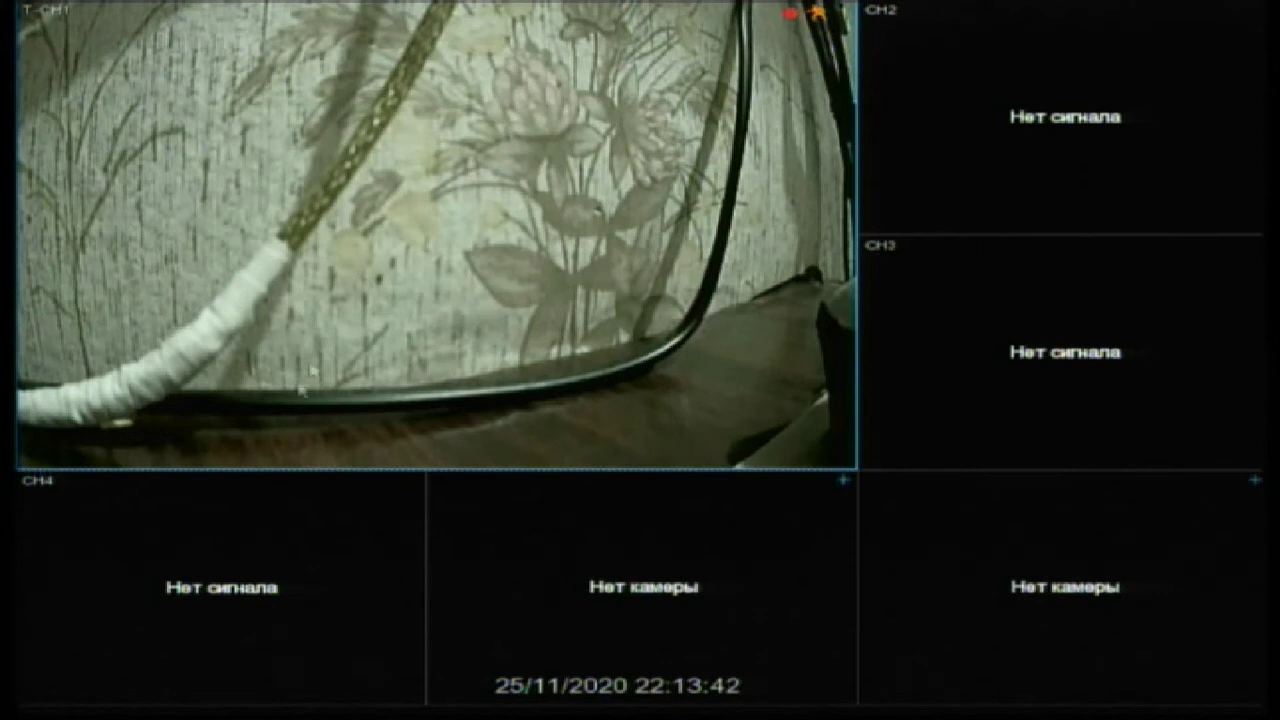
Step: Examine the resolution, frame rate and codec options for channel К1's main stream in the recording settings
{"action": "mouse_move", "coordinate": [37, 570]}
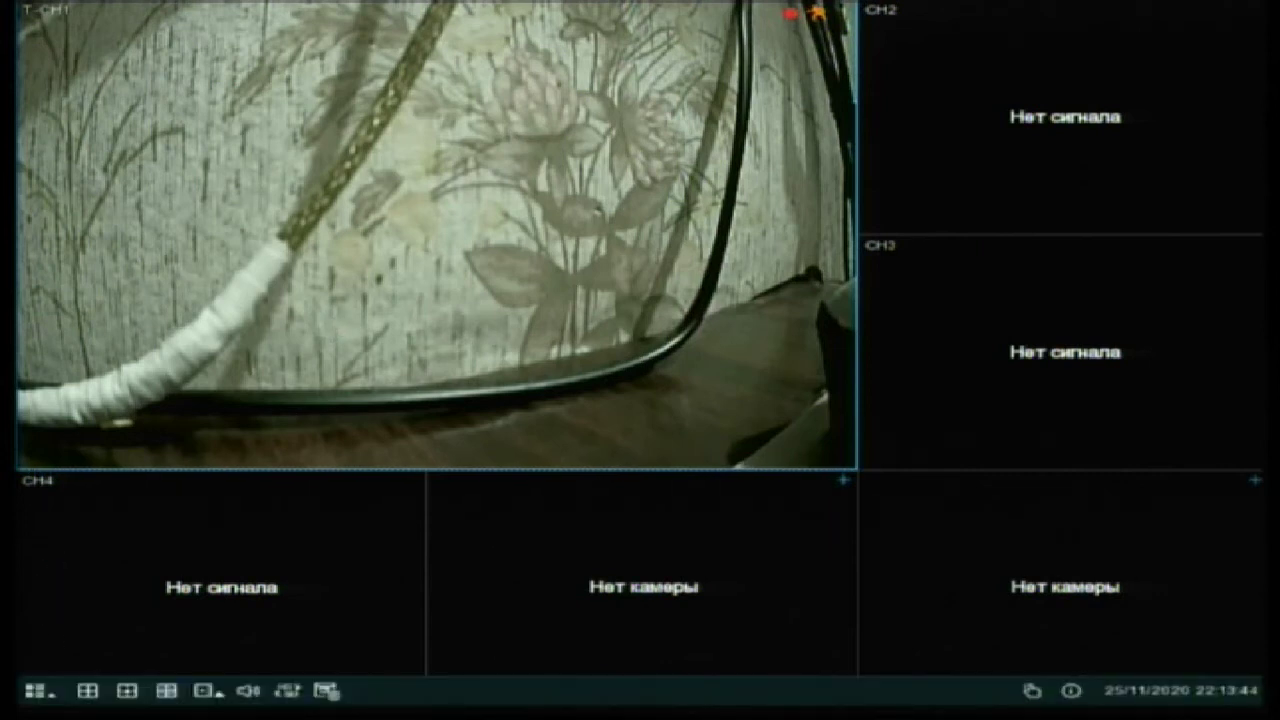
{"action": "left_click", "coordinate": [30, 692]}
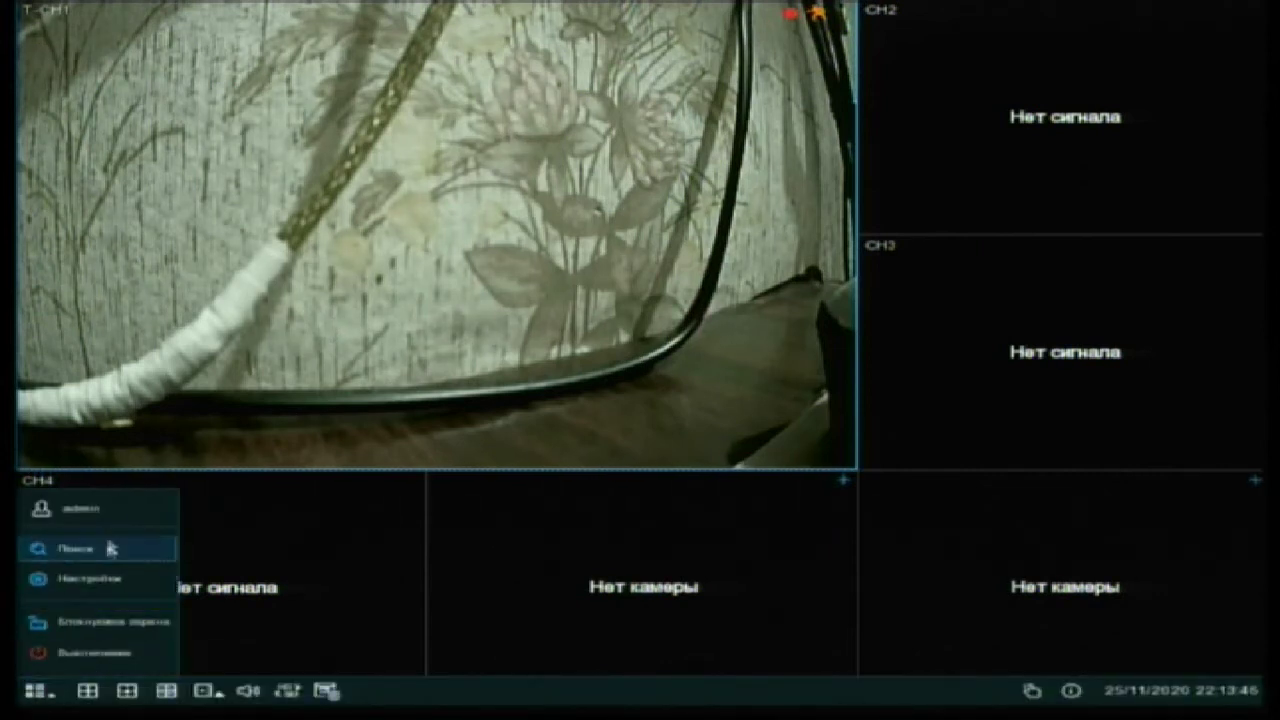
{"action": "left_click", "coordinate": [105, 581]}
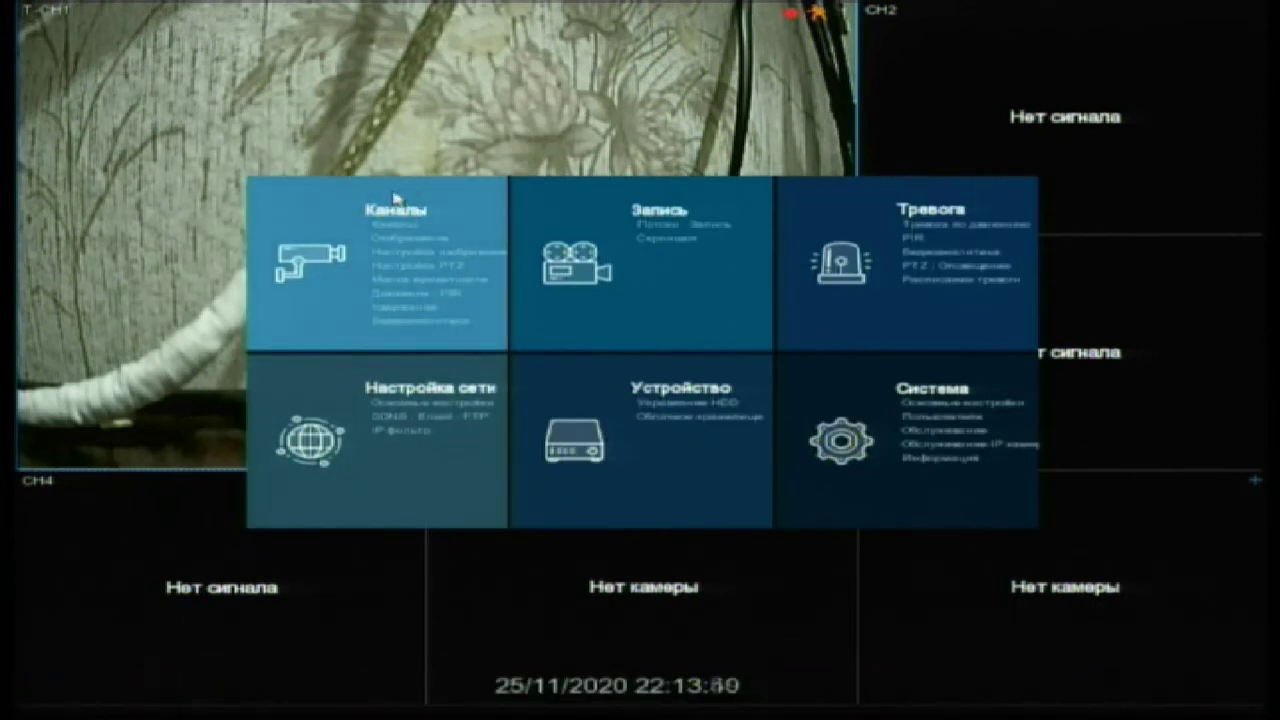
{"action": "left_click", "coordinate": [680, 212]}
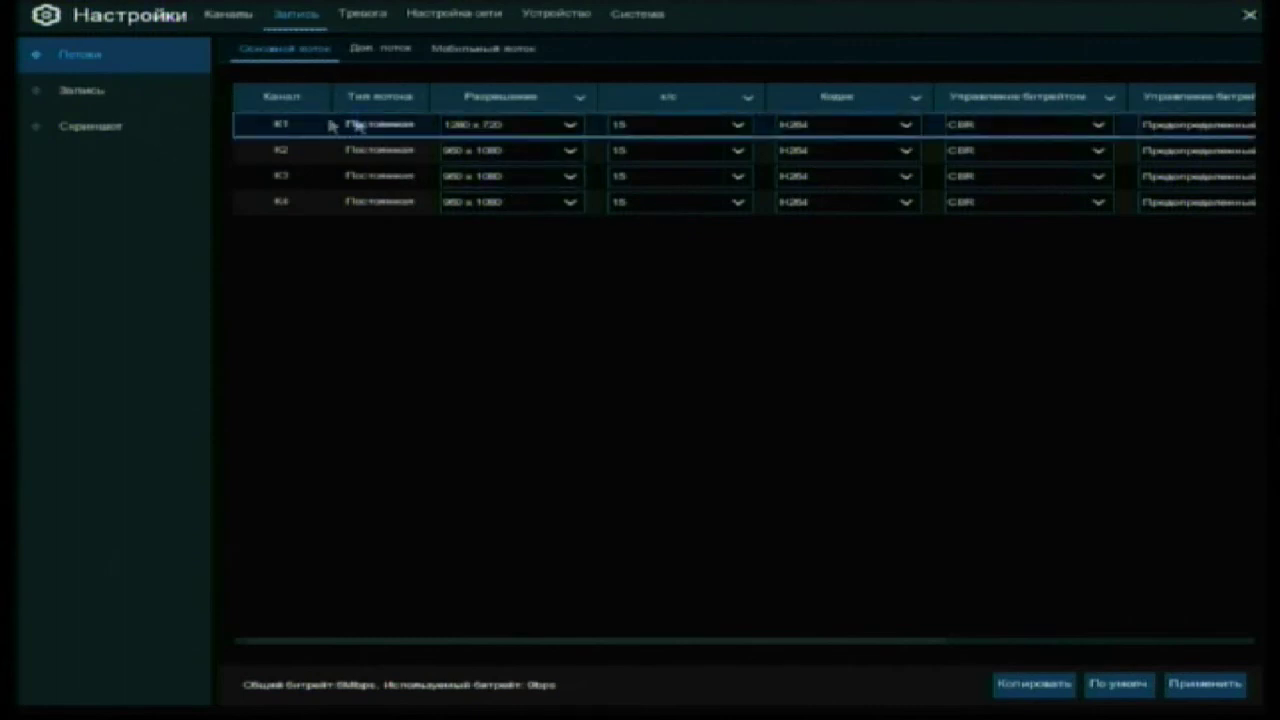
{"action": "left_click", "coordinate": [521, 124]}
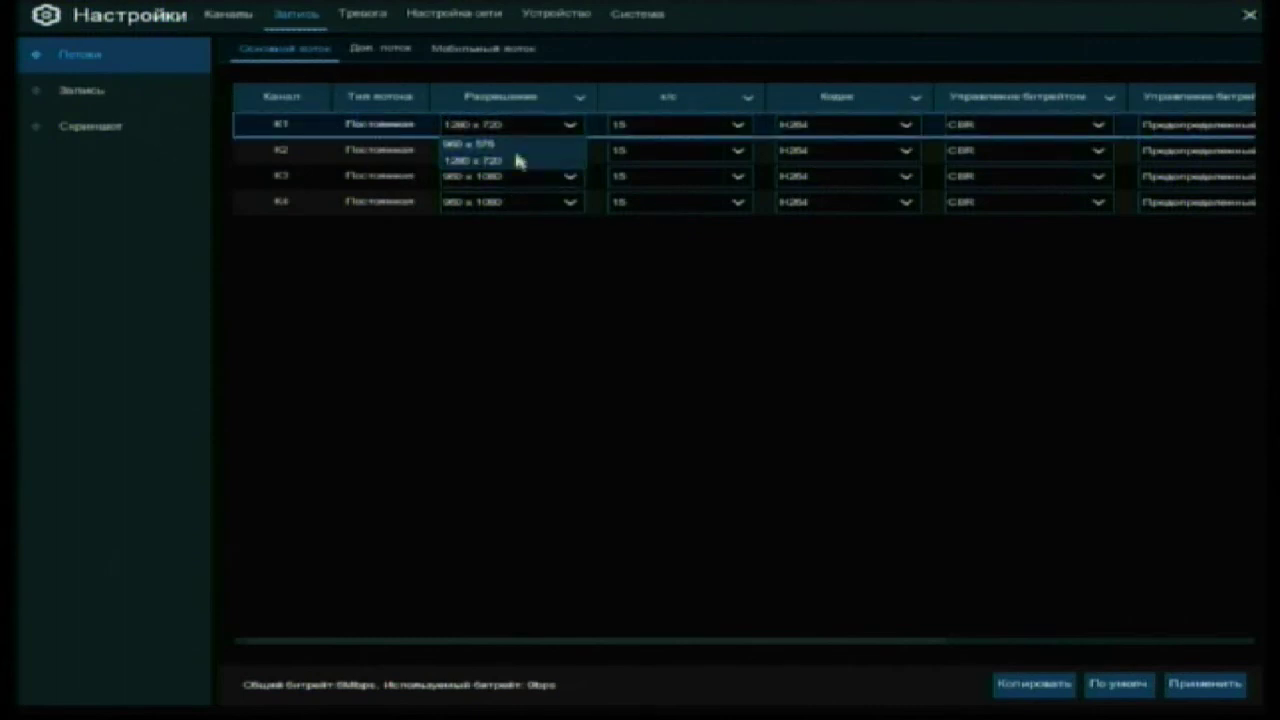
{"action": "left_click", "coordinate": [516, 161]}
{"action": "left_click", "coordinate": [703, 124]}
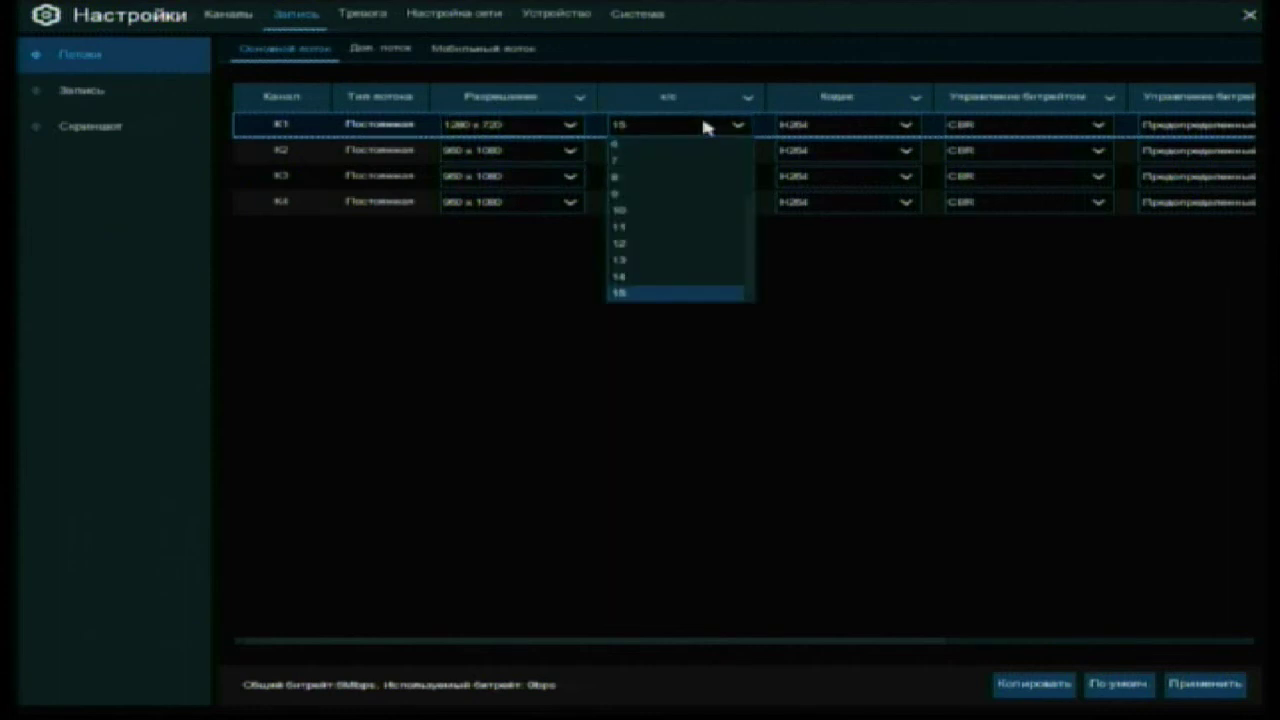
{"action": "left_click", "coordinate": [703, 124]}
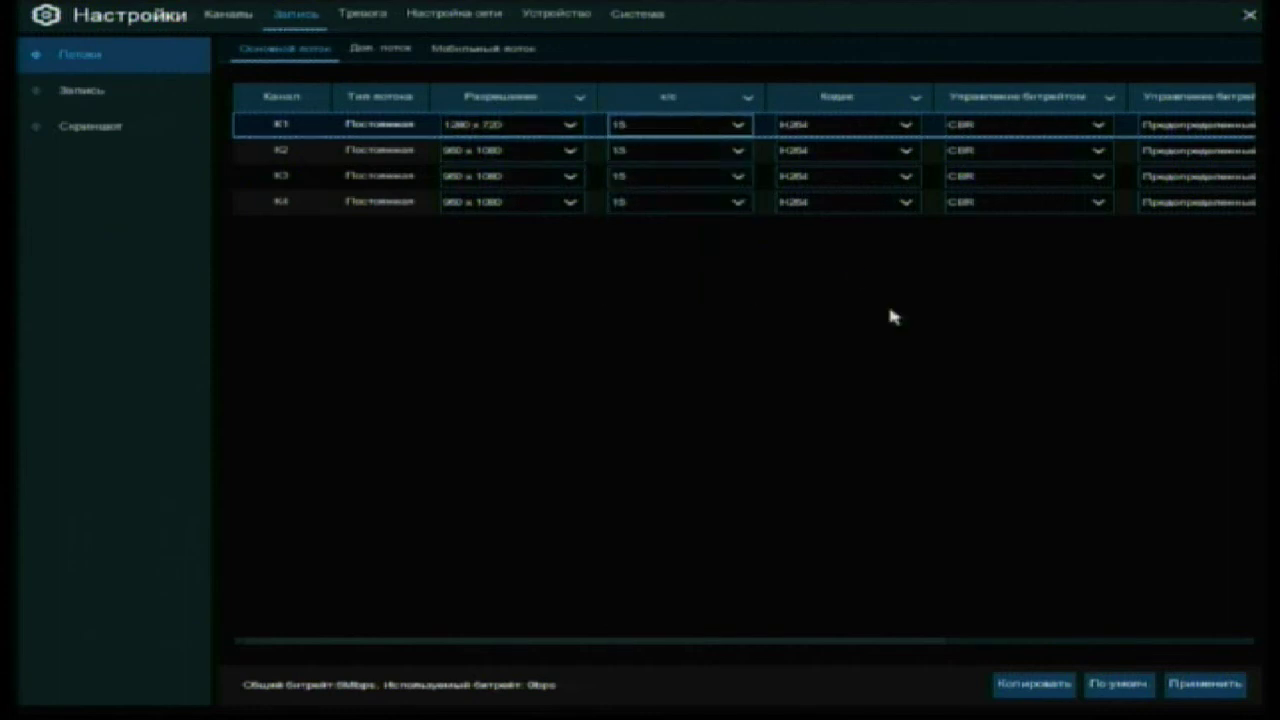
{"action": "left_click", "coordinate": [878, 134]}
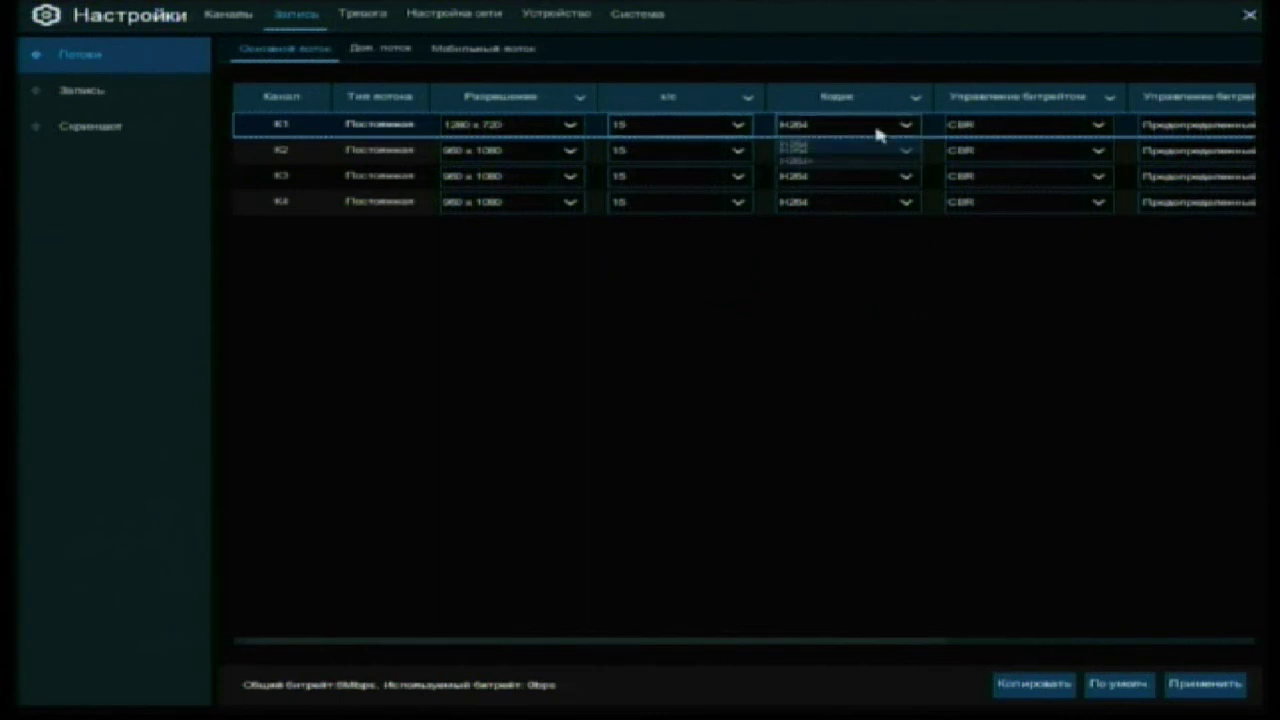
{"action": "left_click", "coordinate": [877, 134]}
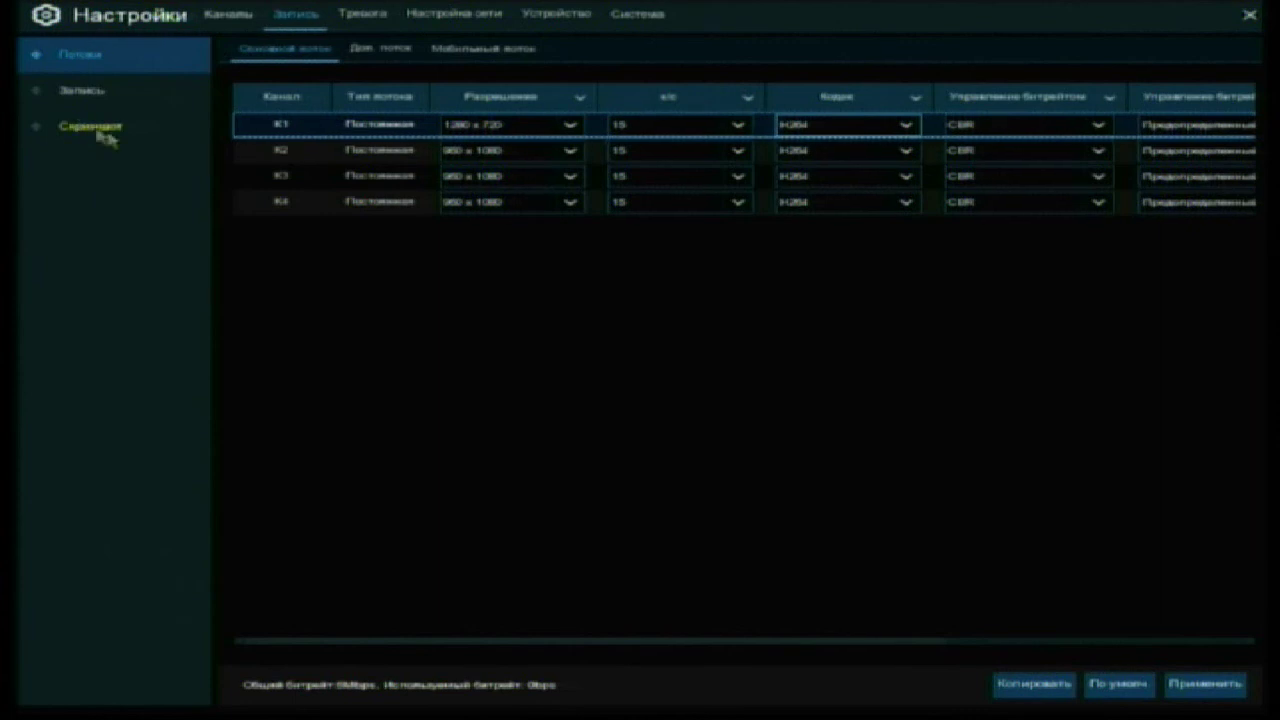
Step: Review the recording (Запись) and screenshot (Скриншот) pages, and return to the stream settings (Потоки)
{"action": "left_click", "coordinate": [103, 92]}
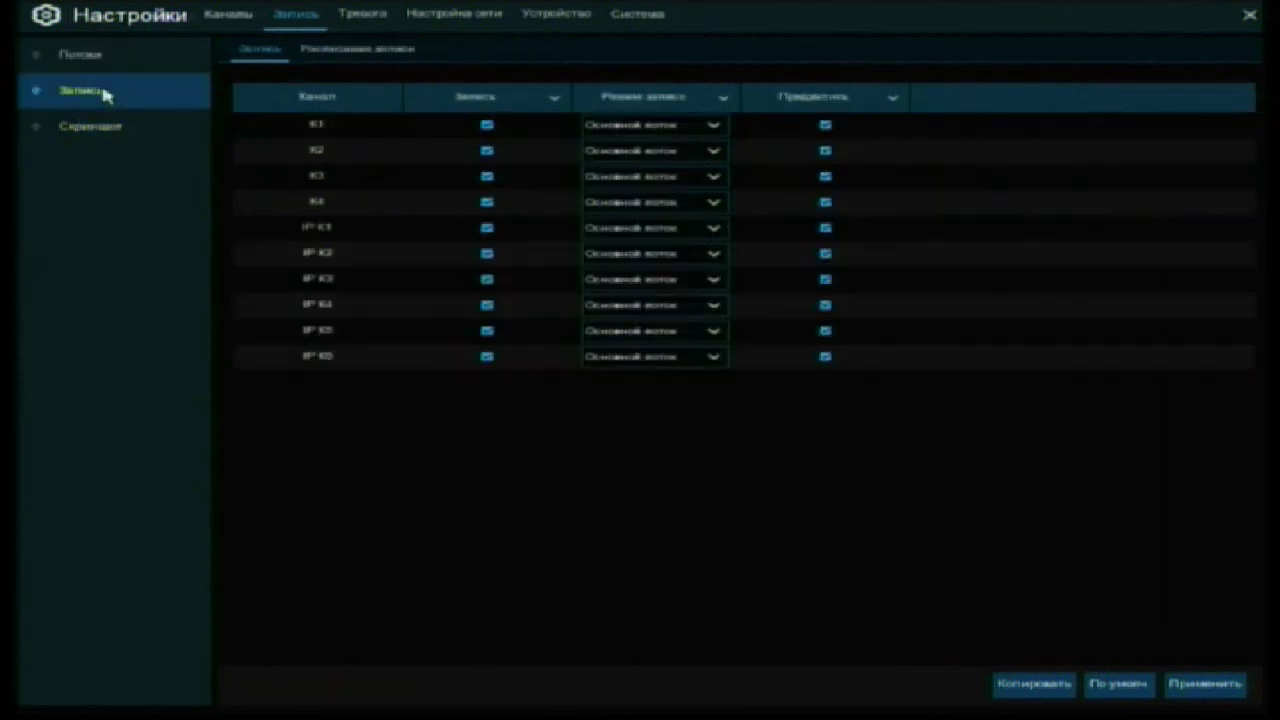
{"action": "left_click", "coordinate": [78, 138]}
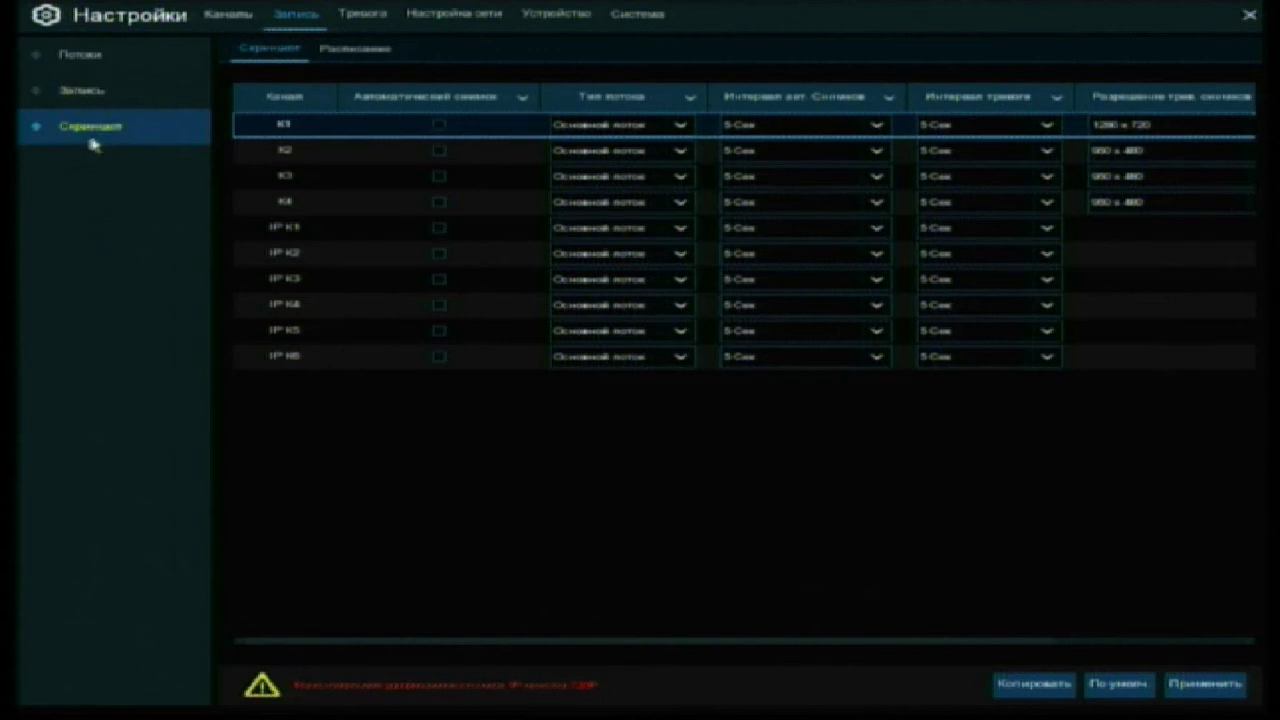
{"action": "left_click", "coordinate": [66, 86]}
{"action": "left_click", "coordinate": [62, 60]}
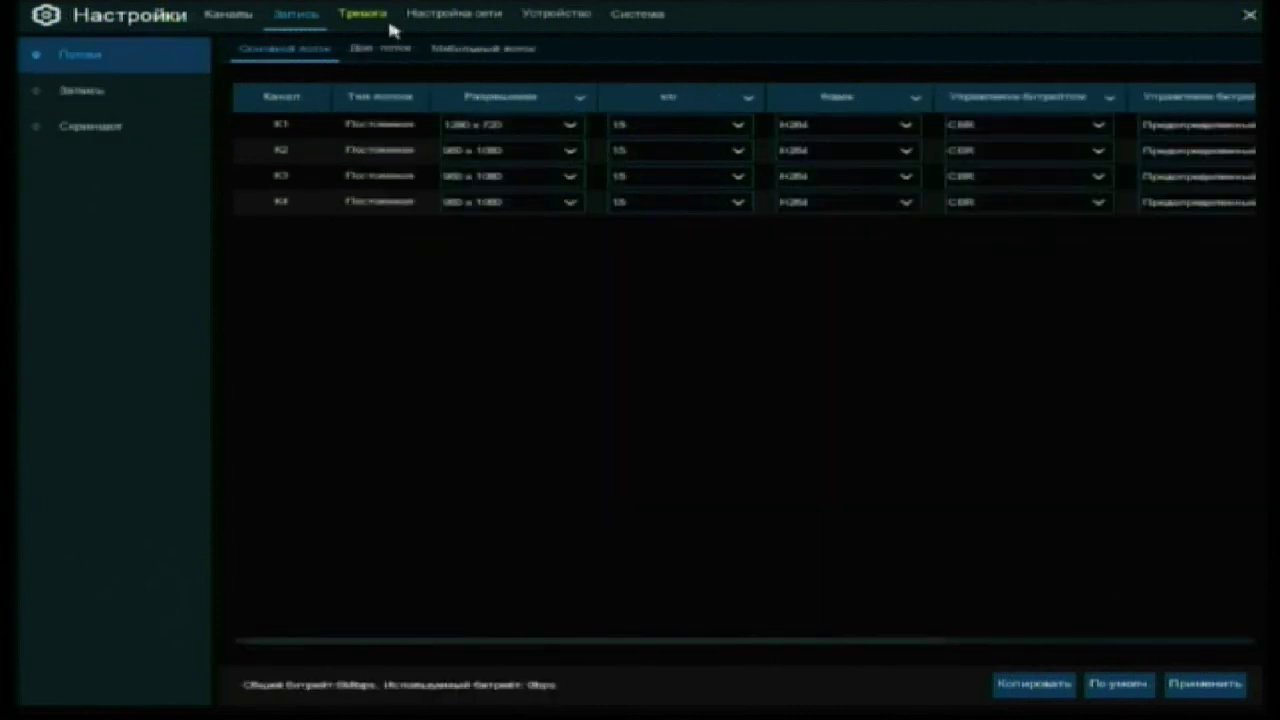
Step: View the alarm (Тревога) and network (Настройка сети) settings, and return to the live view
{"action": "left_click", "coordinate": [363, 15]}
{"action": "left_click", "coordinate": [462, 16]}
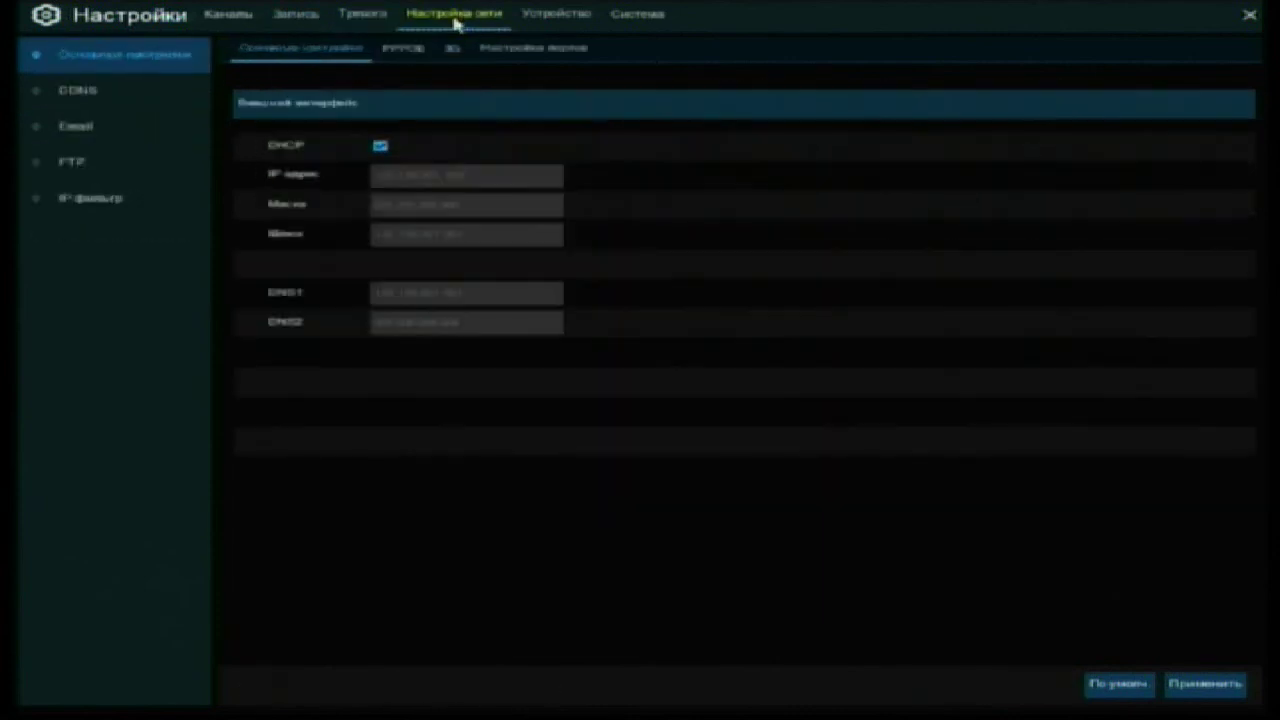
{"action": "right_click", "coordinate": [663, 431]}
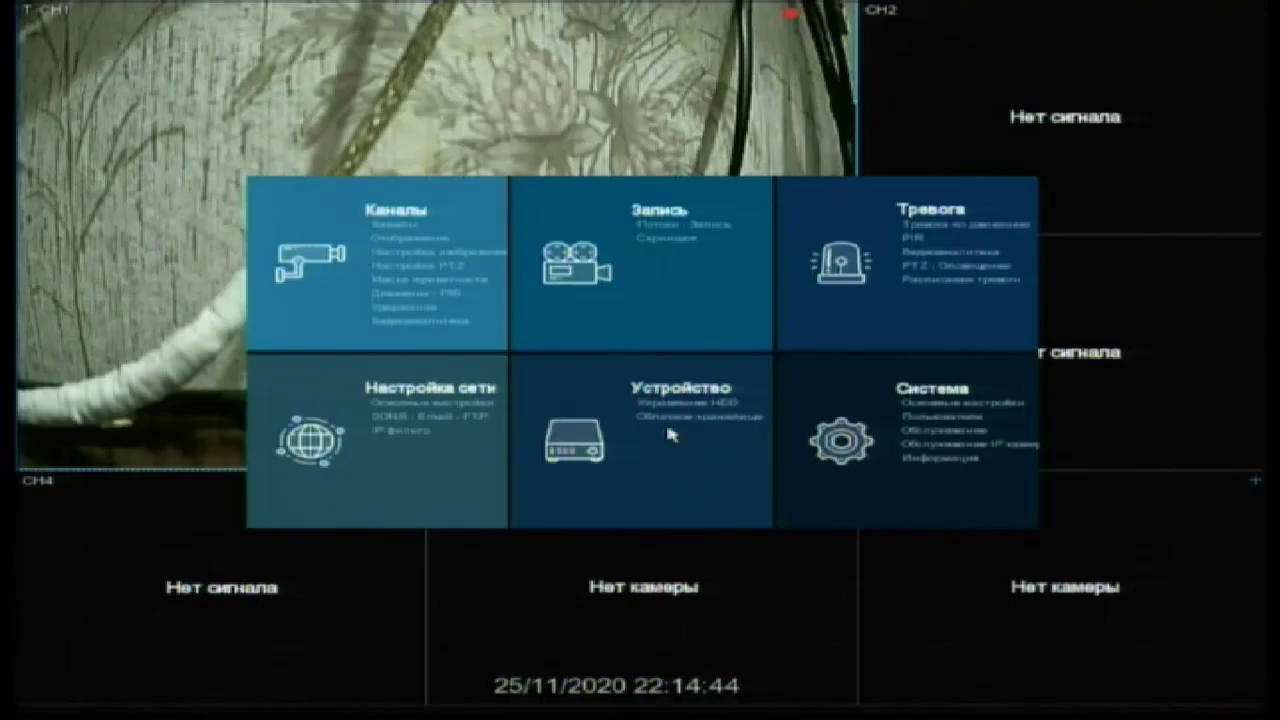
{"action": "right_click", "coordinate": [505, 112]}
{"action": "left_click", "coordinate": [289, 623]}
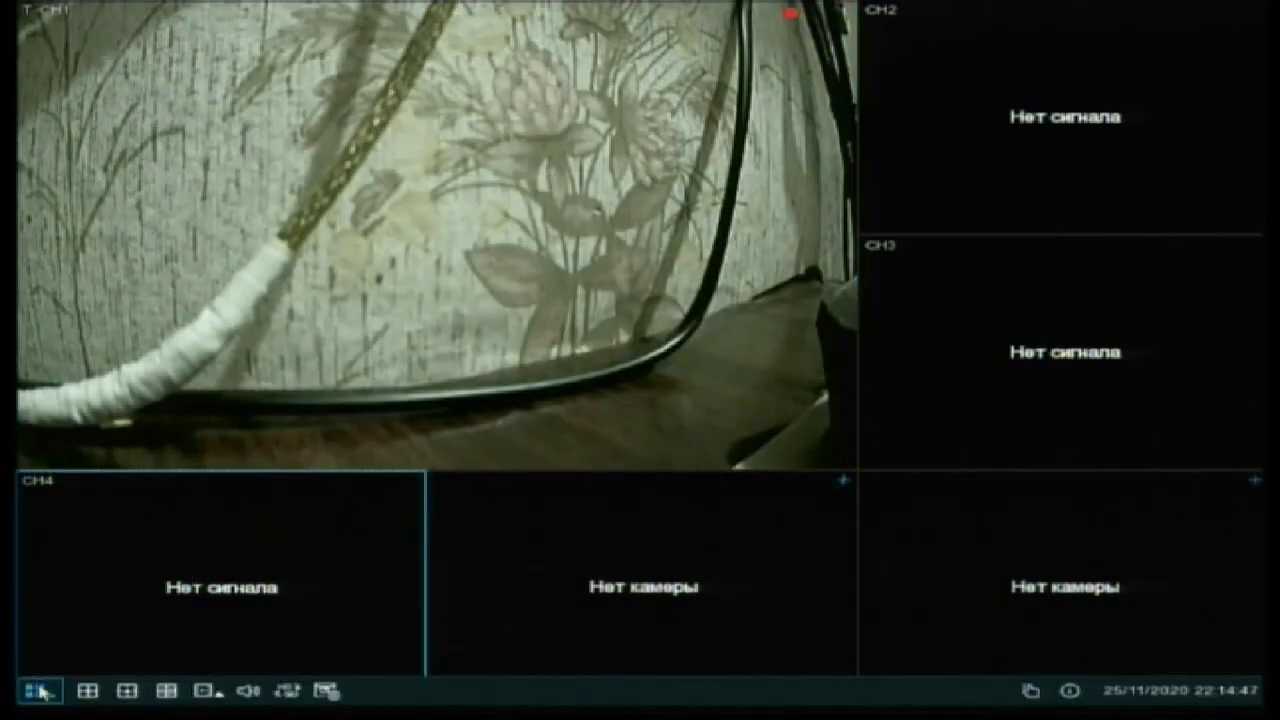
Step: Search the archive for channel К1's recordings from 25/11/2020, play them back, and close the search
{"action": "left_click", "coordinate": [38, 690]}
{"action": "left_click", "coordinate": [100, 552]}
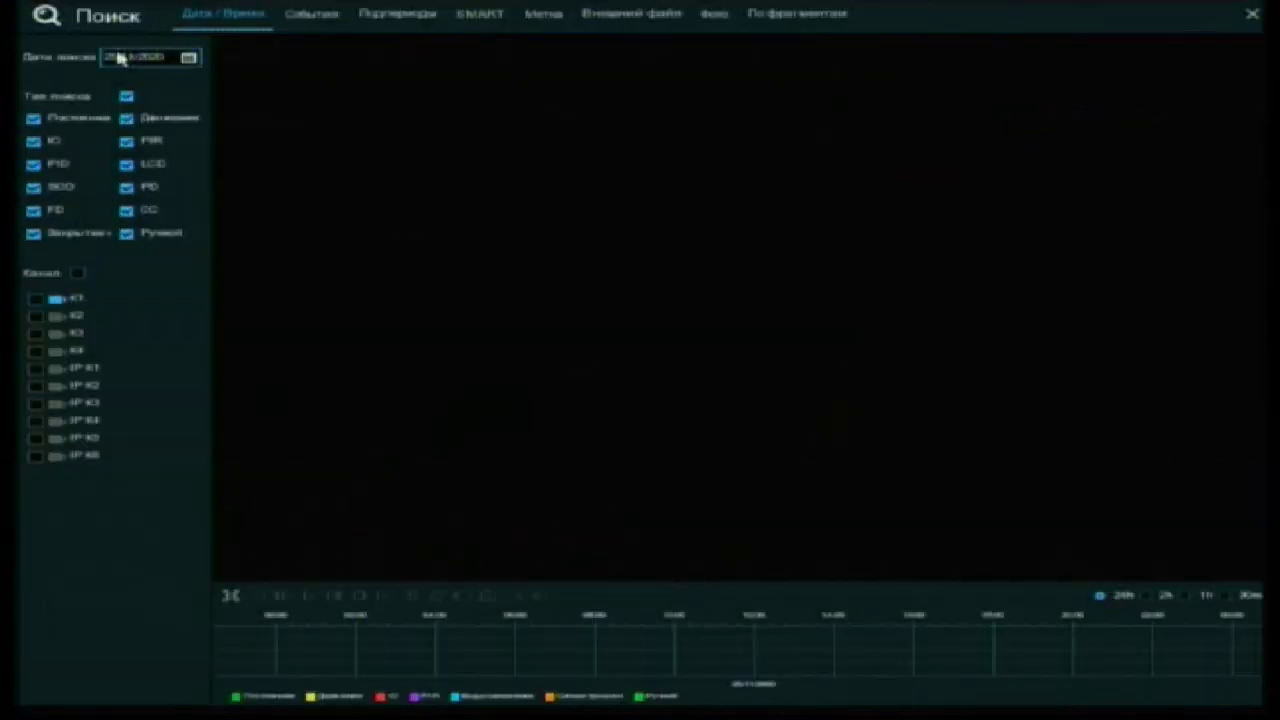
{"action": "left_click", "coordinate": [189, 58]}
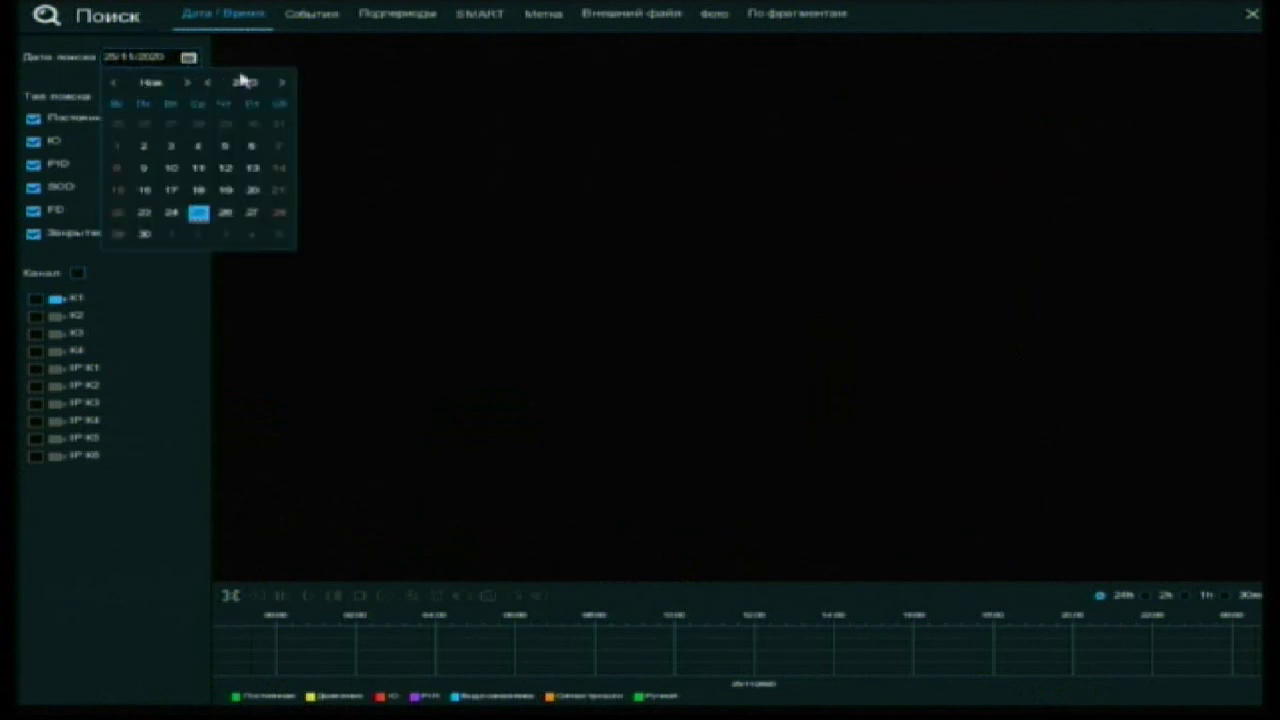
{"action": "left_click", "coordinate": [192, 370]}
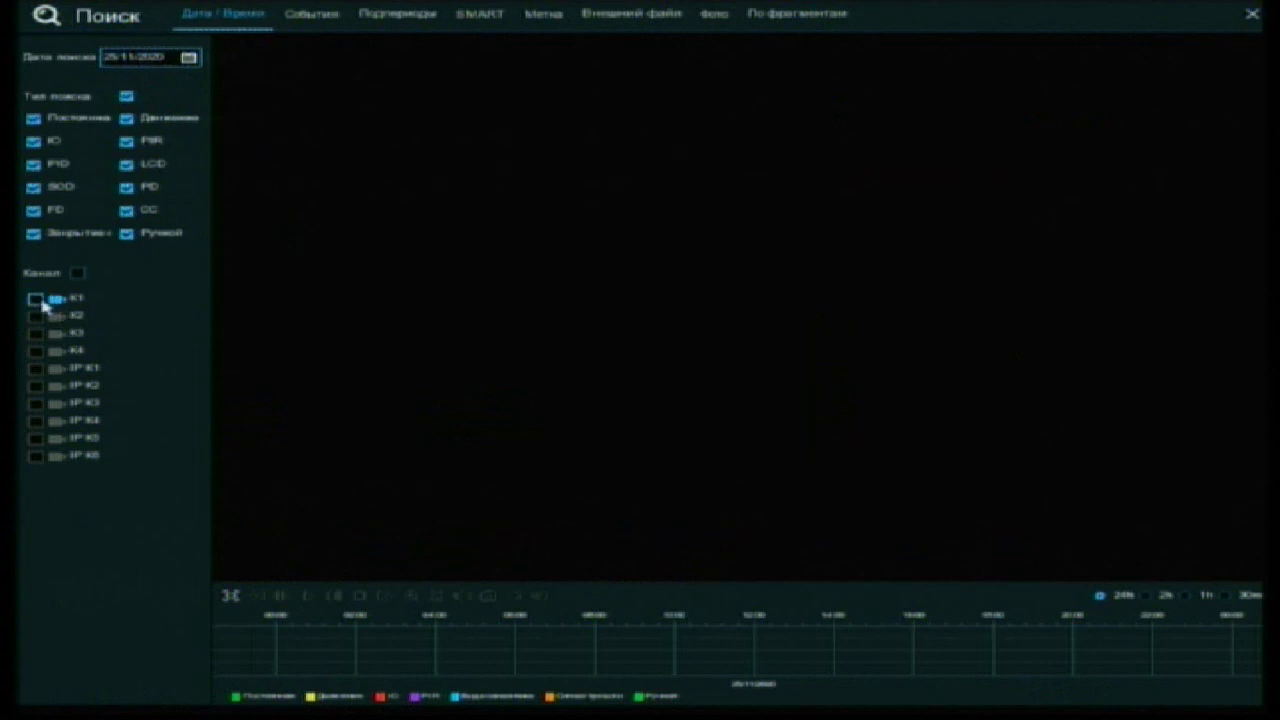
{"action": "left_click", "coordinate": [36, 299]}
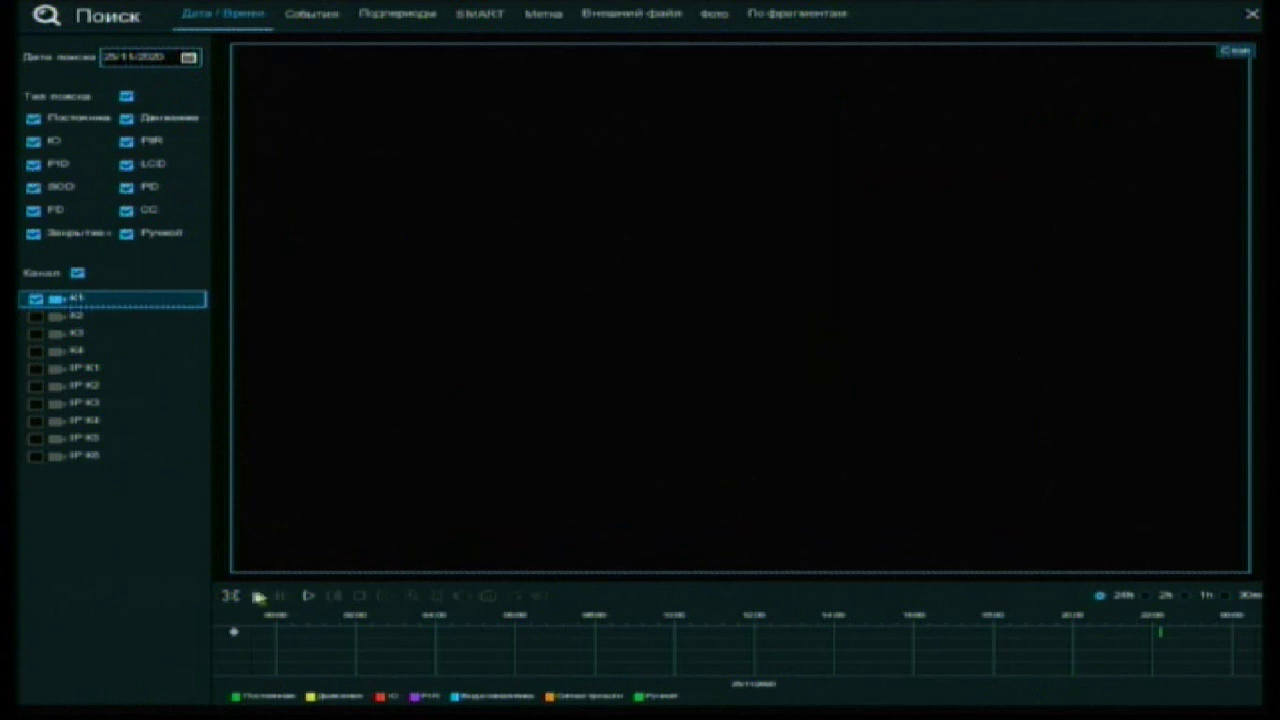
{"action": "left_click", "coordinate": [307, 595]}
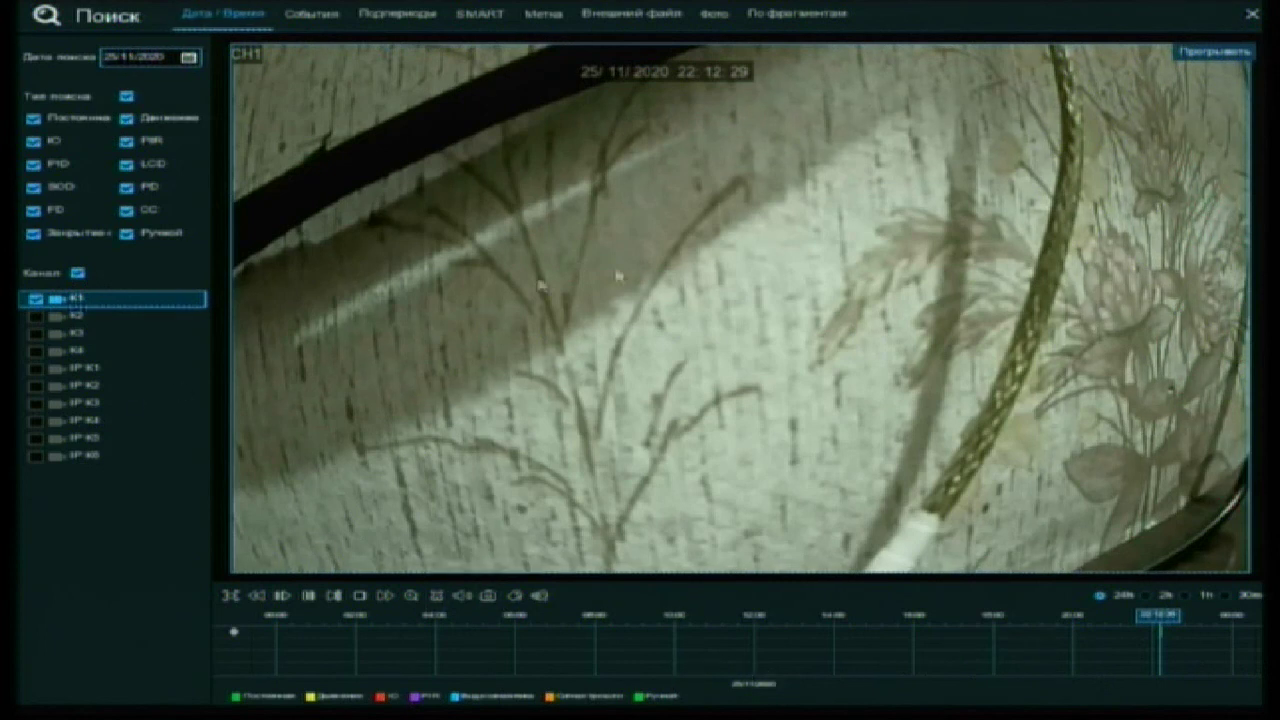
{"action": "left_click", "coordinate": [1252, 15]}
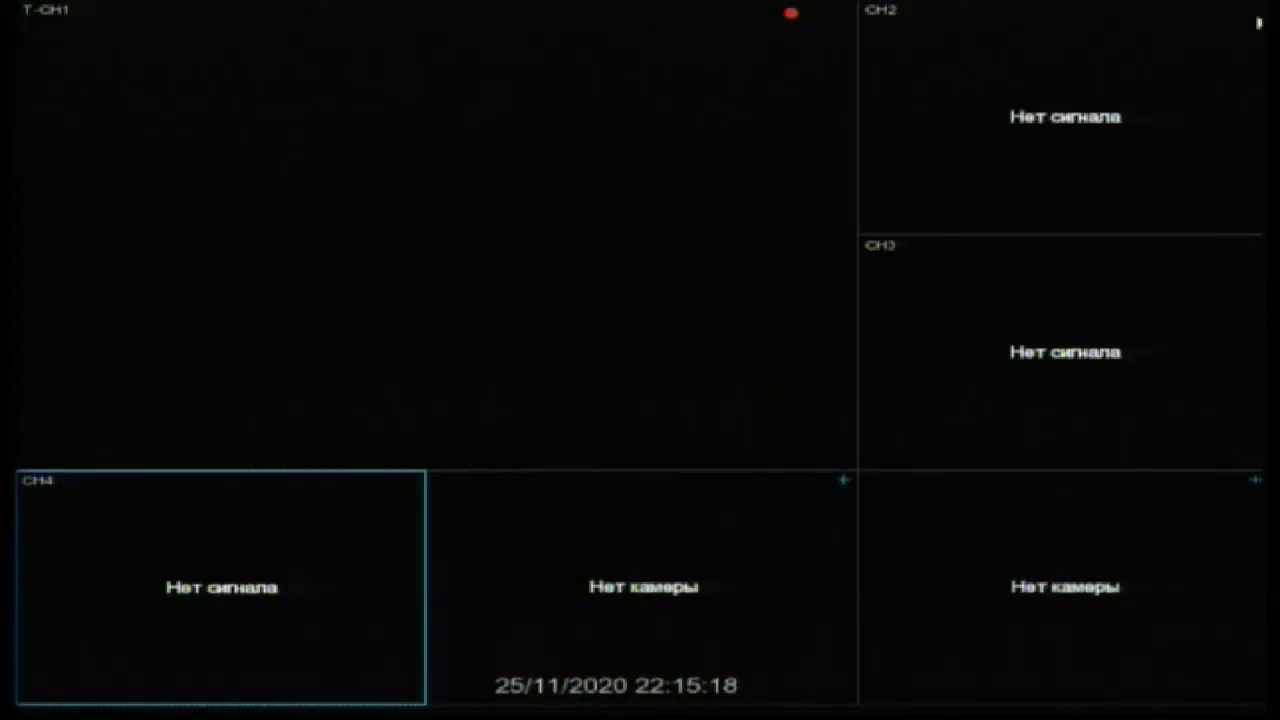
Step: Enlarge channel CH1 to full screen in the live view, and return to the multi-channel layout
{"action": "double_click", "coordinate": [326, 269]}
{"action": "double_click", "coordinate": [354, 263]}
{"action": "mouse_move", "coordinate": [420, 340]}
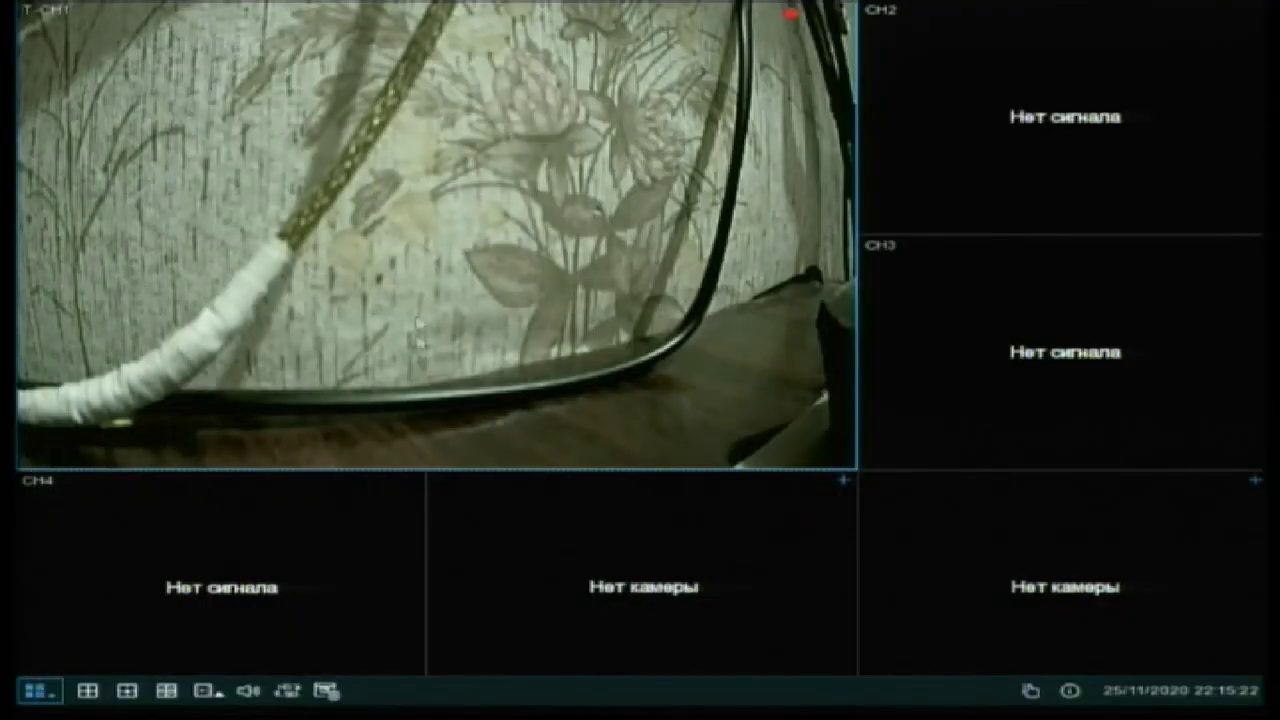
Step: Switch the live view to the four-channel grid, and check CH1 in full screen before returning to the grid
{"action": "left_click", "coordinate": [87, 691]}
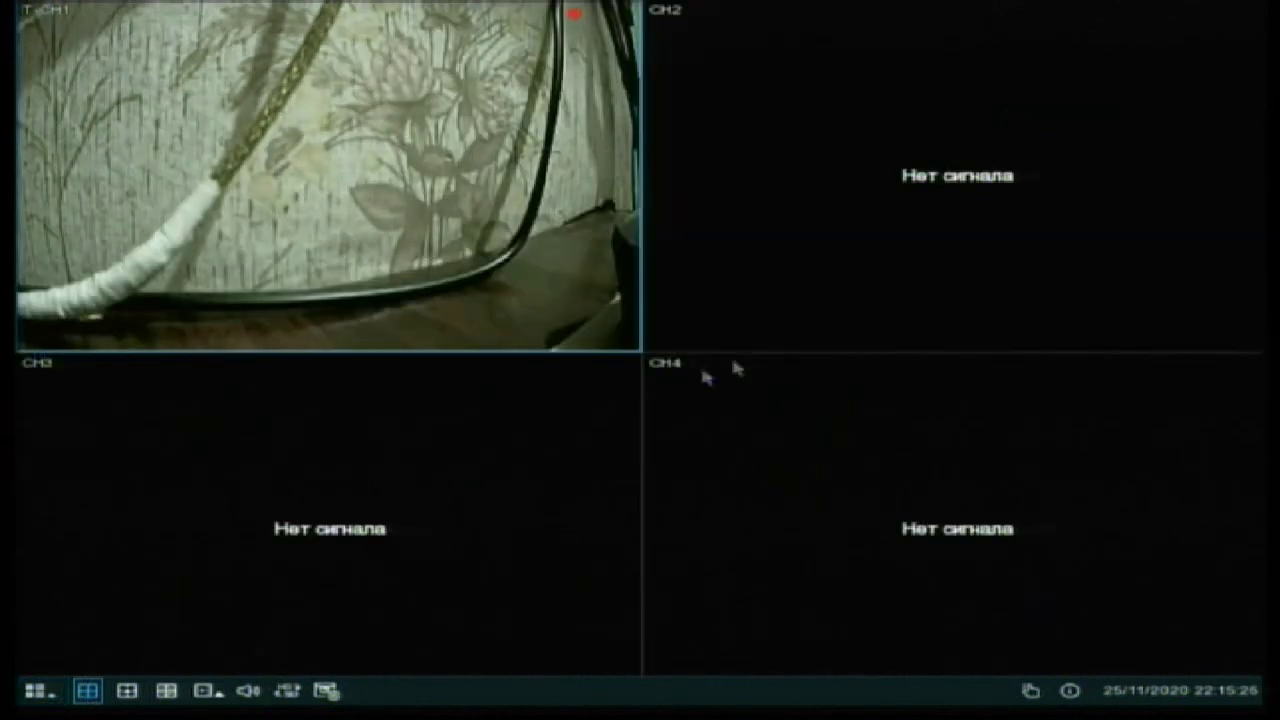
{"action": "double_click", "coordinate": [309, 215]}
{"action": "double_click", "coordinate": [344, 205]}
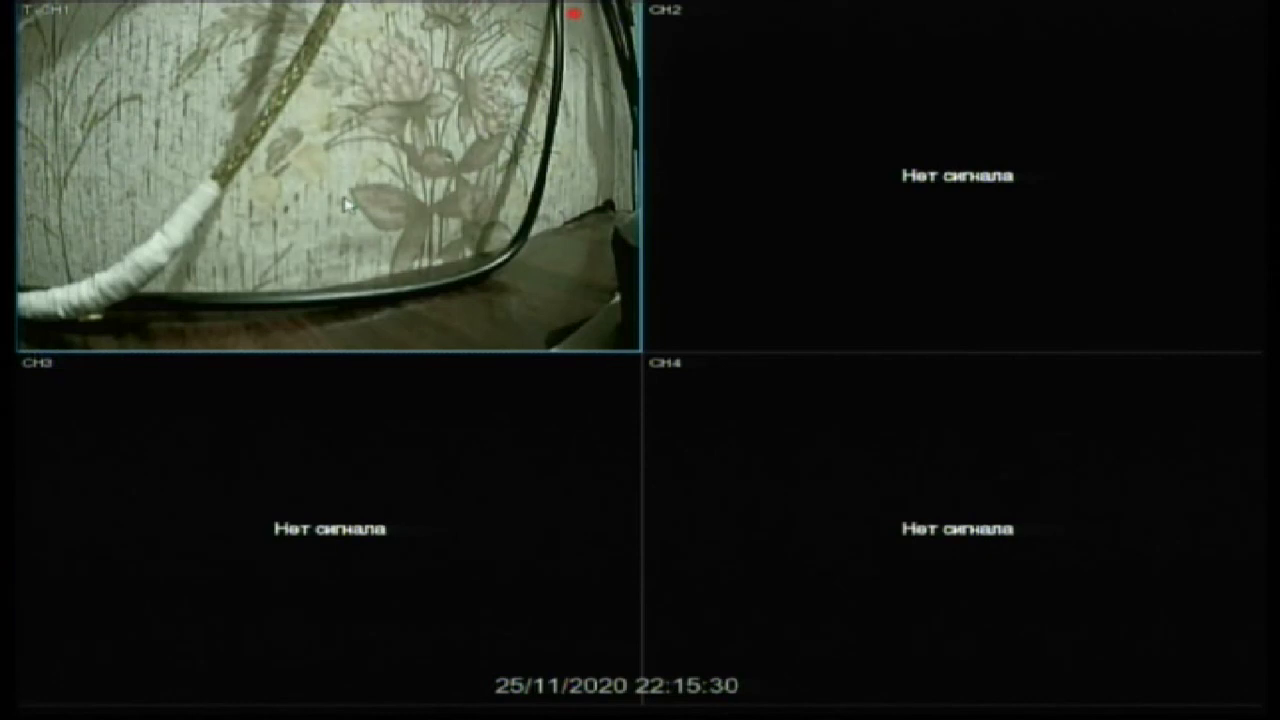